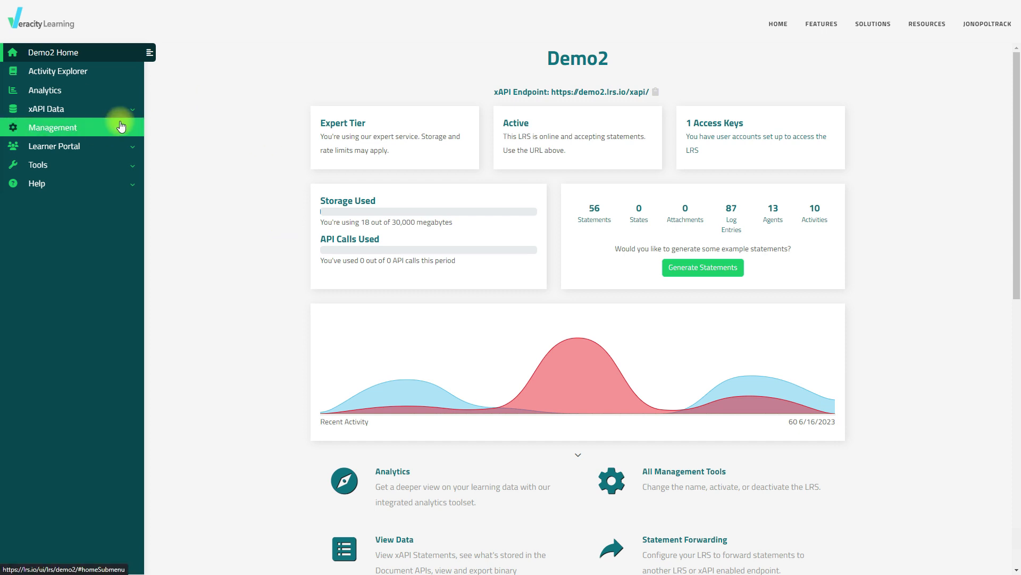
# Open the xAPI statements list and filter it to the Lesson XYZ object.
pyautogui.click(132, 112)
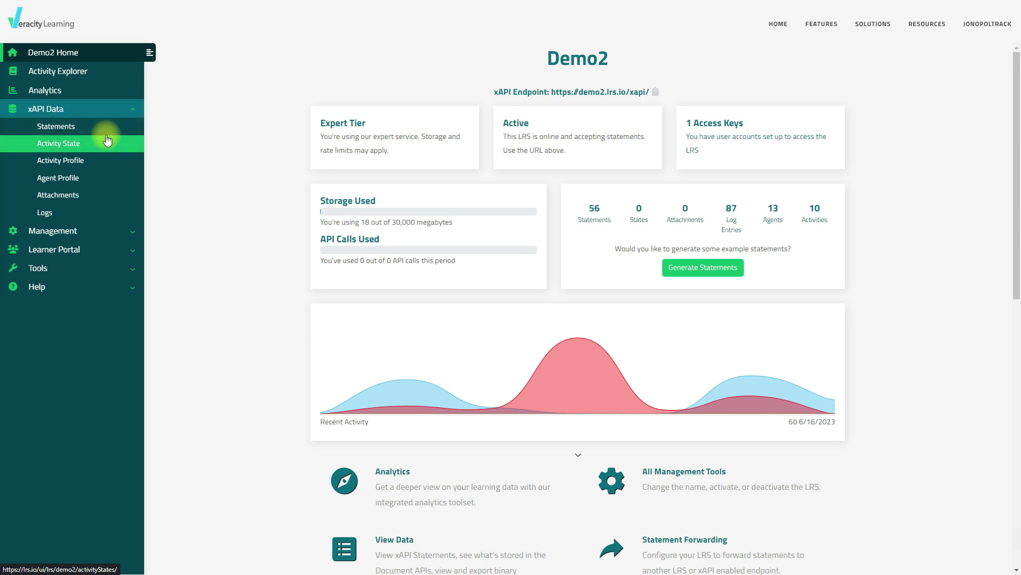
pyautogui.click(106, 127)
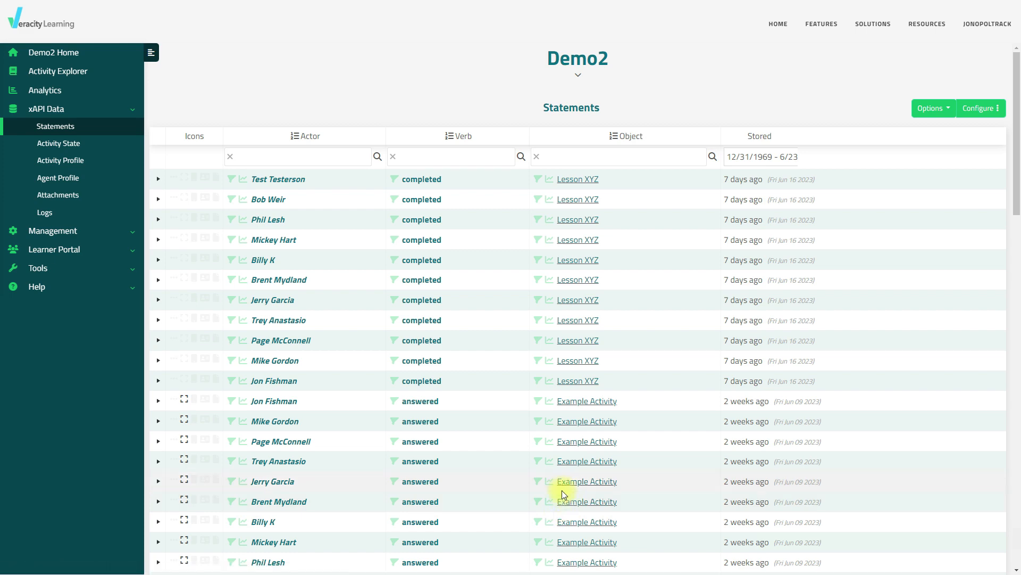
pyautogui.click(537, 241)
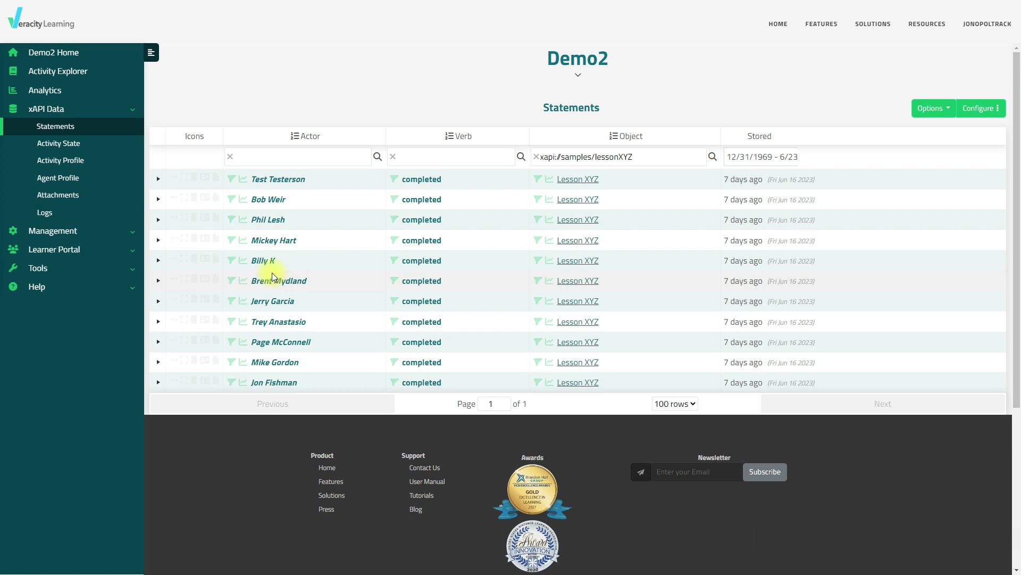
# Expand the second Lesson XYZ statement and examine its object definition and activity extensions.
pyautogui.click(158, 199)
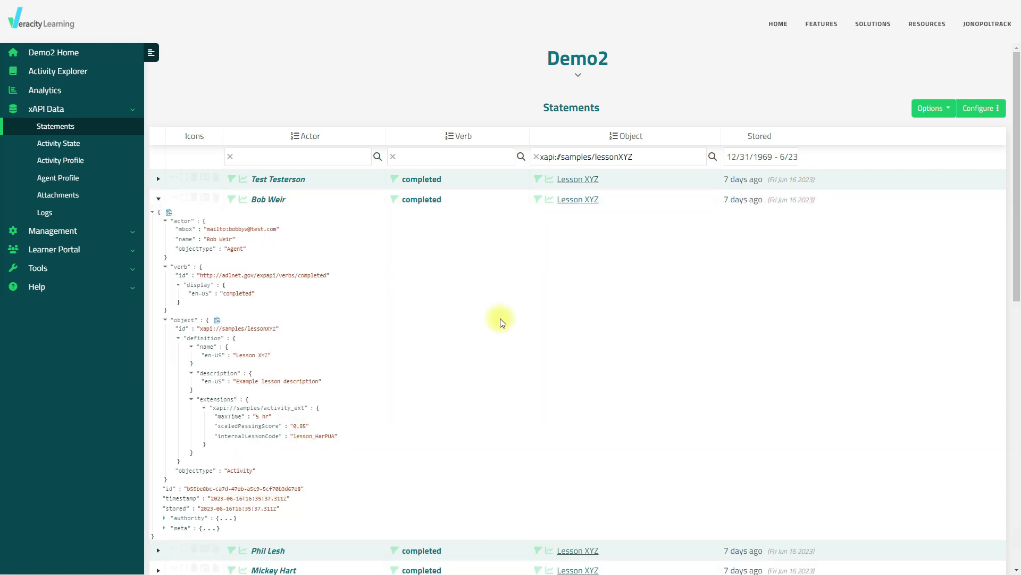
pyautogui.scroll(-3, 497, 319)
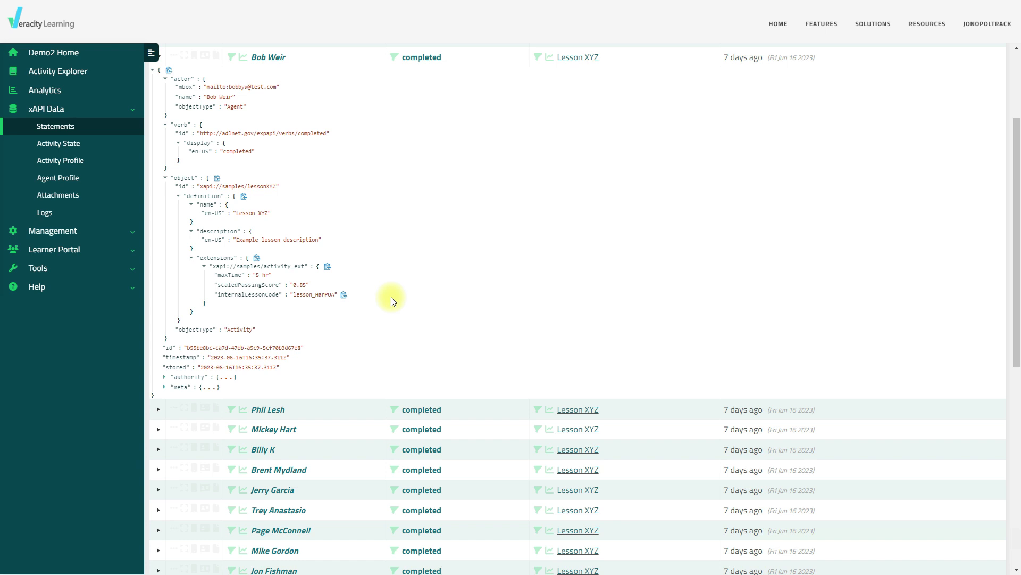
pyautogui.scroll(3, 393, 301)
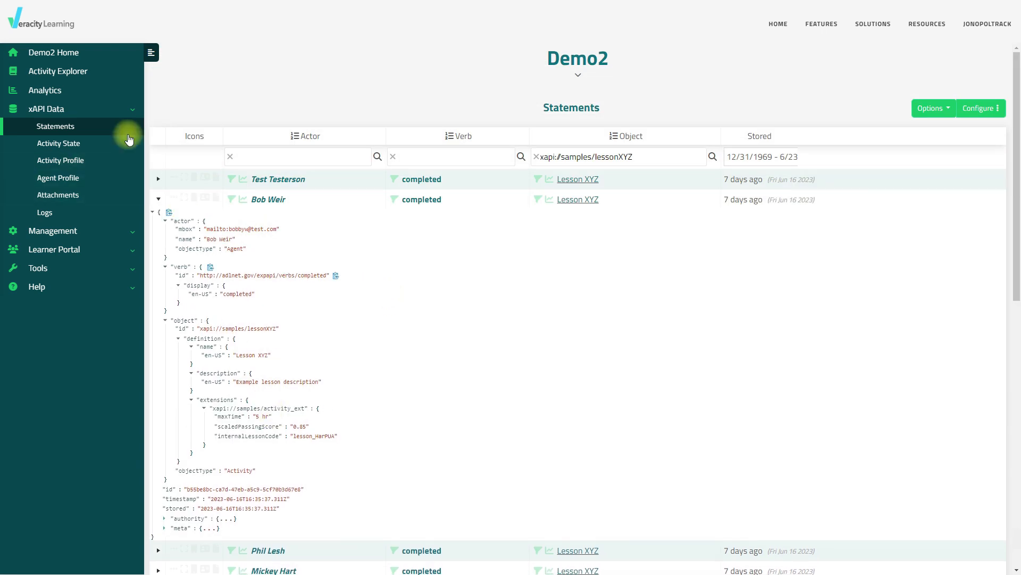
# Open the canonical activities from the Demo2 home page and inspect the Lesson XYZ record, including its extensions, collapsing it when done.
pyautogui.click(71, 60)
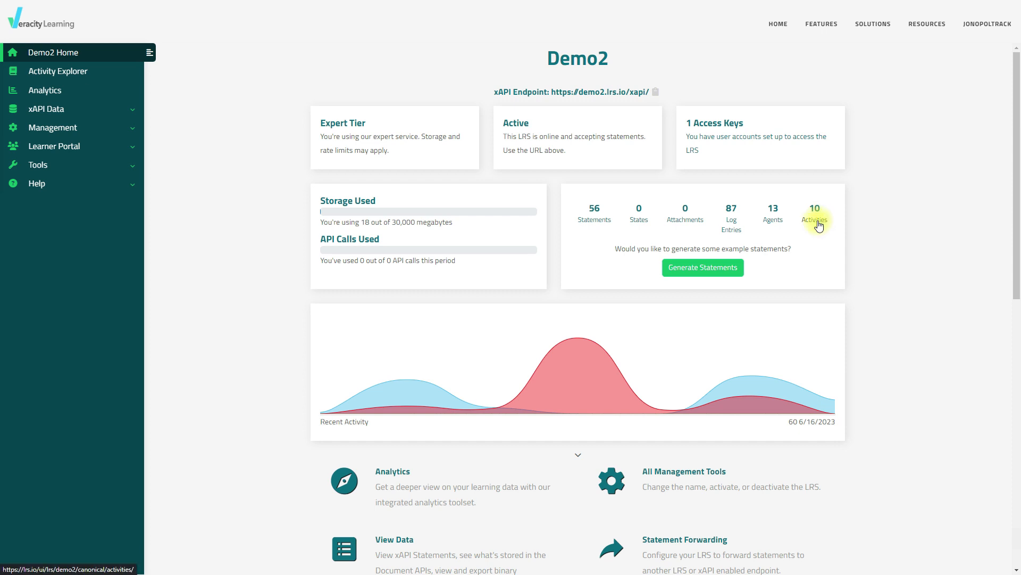
pyautogui.click(815, 220)
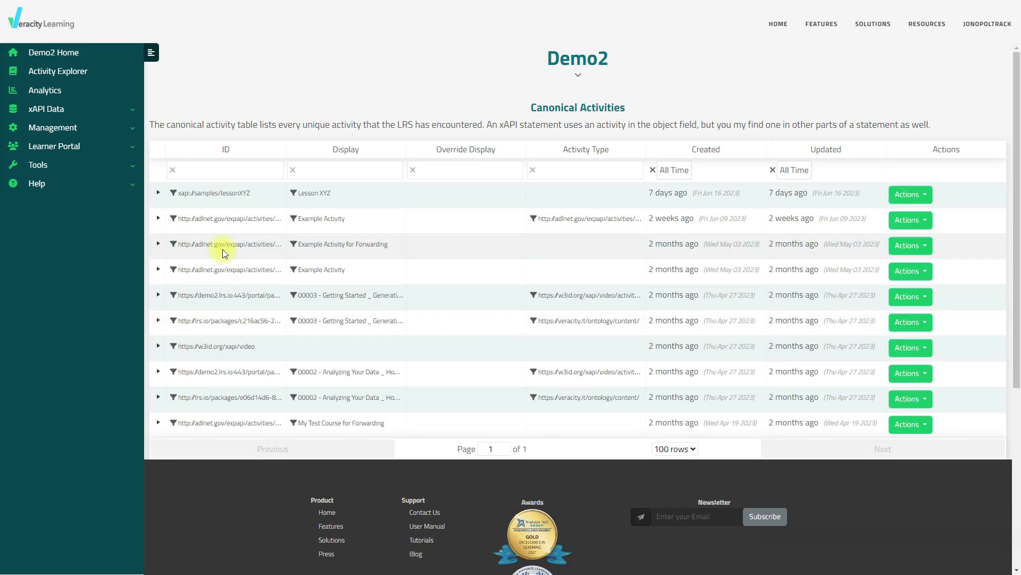
pyautogui.click(158, 193)
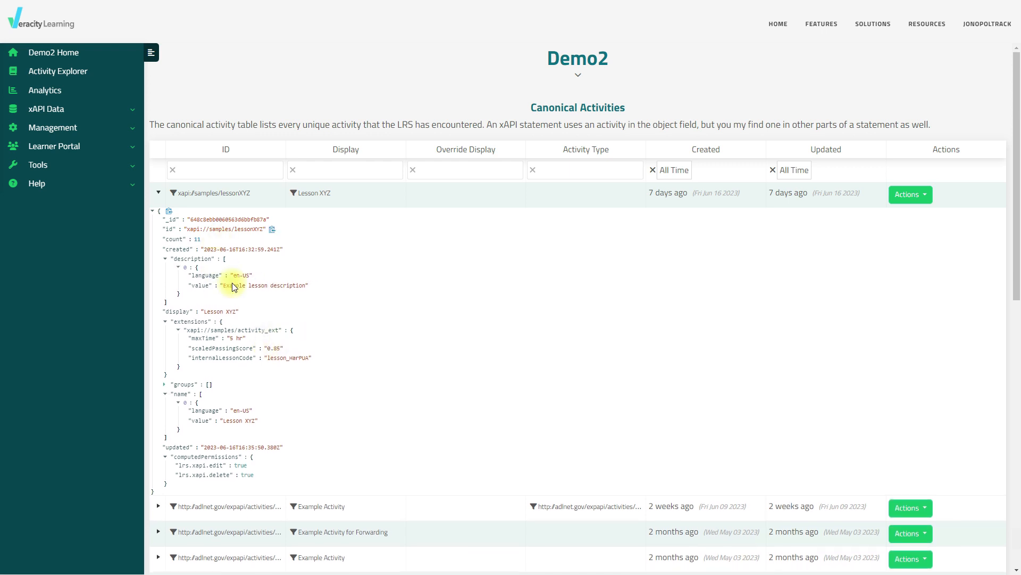
pyautogui.click(158, 200)
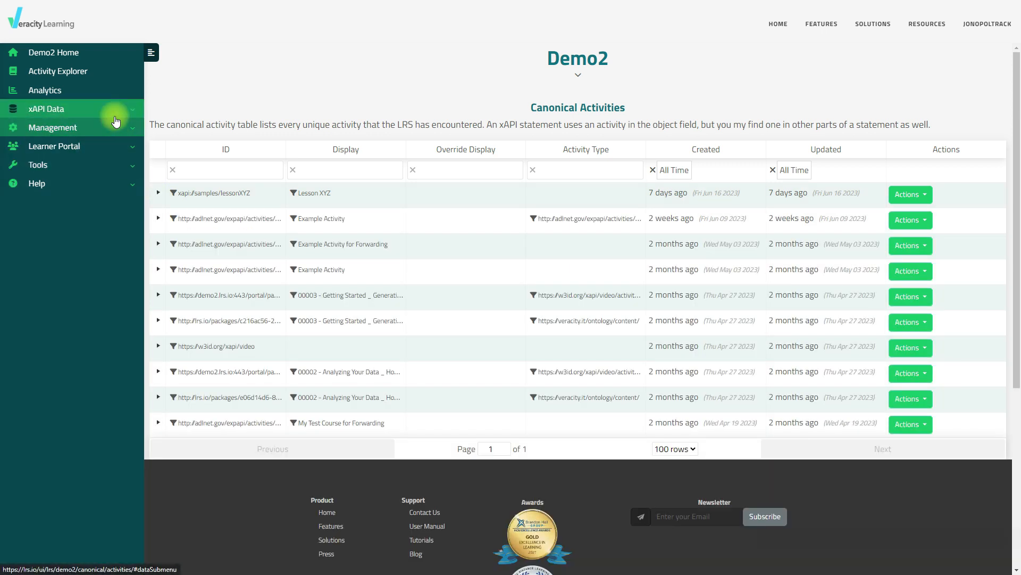
# Return to the xAPI statements and filter them to the Example Activity object of an answered statement from Jun 09 2023.
pyautogui.click(107, 109)
pyautogui.click(102, 131)
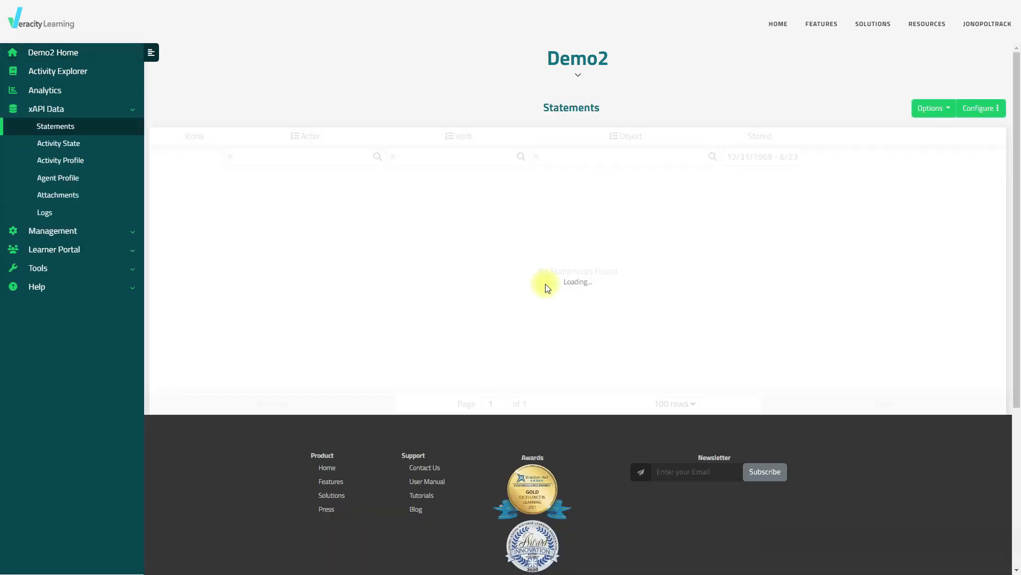
pyautogui.scroll(-1, 508, 266)
pyautogui.scroll(-4, 505, 276)
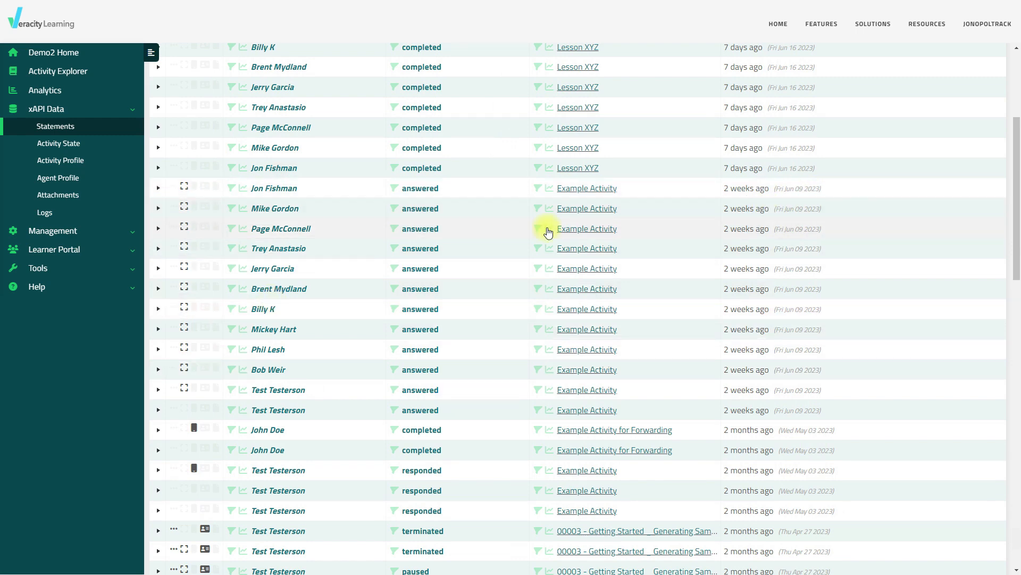
pyautogui.click(537, 228)
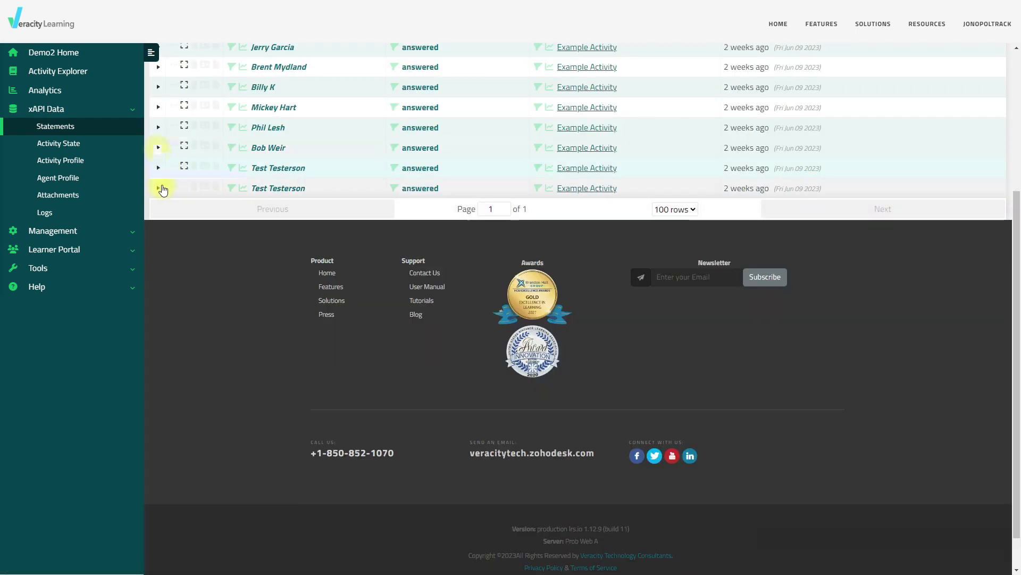
# Expand the fifth answered Example Activity statement and examine its interaction choices and result response.
pyautogui.scroll(3, 223, 219)
pyautogui.click(158, 190)
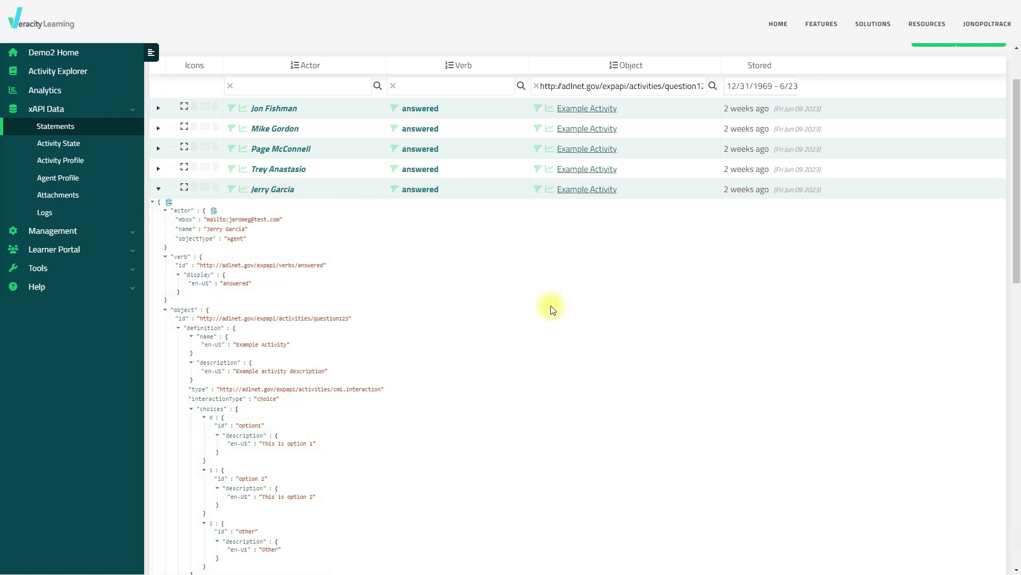
pyautogui.scroll(-2, 581, 329)
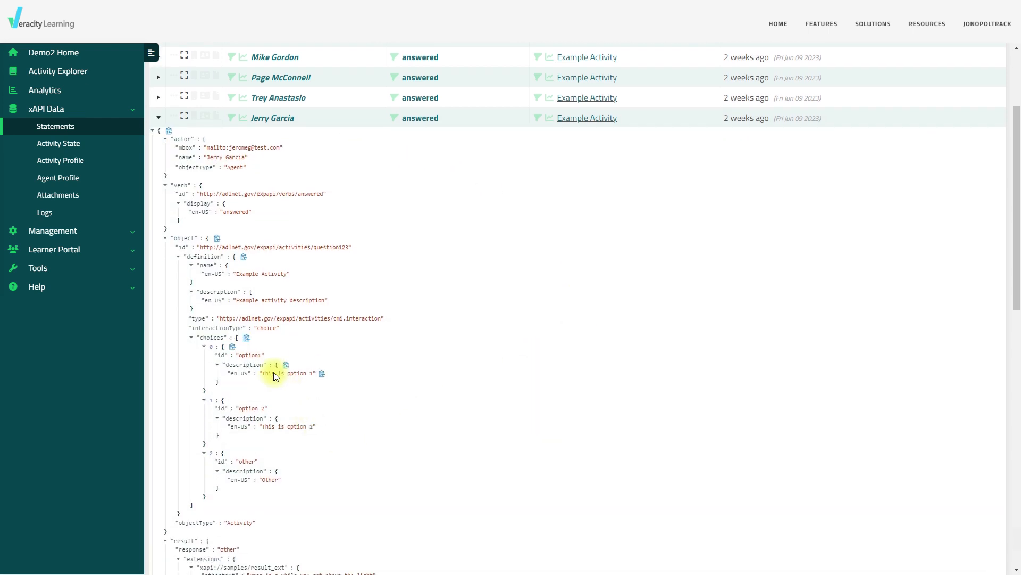
pyautogui.moveTo(324, 434)
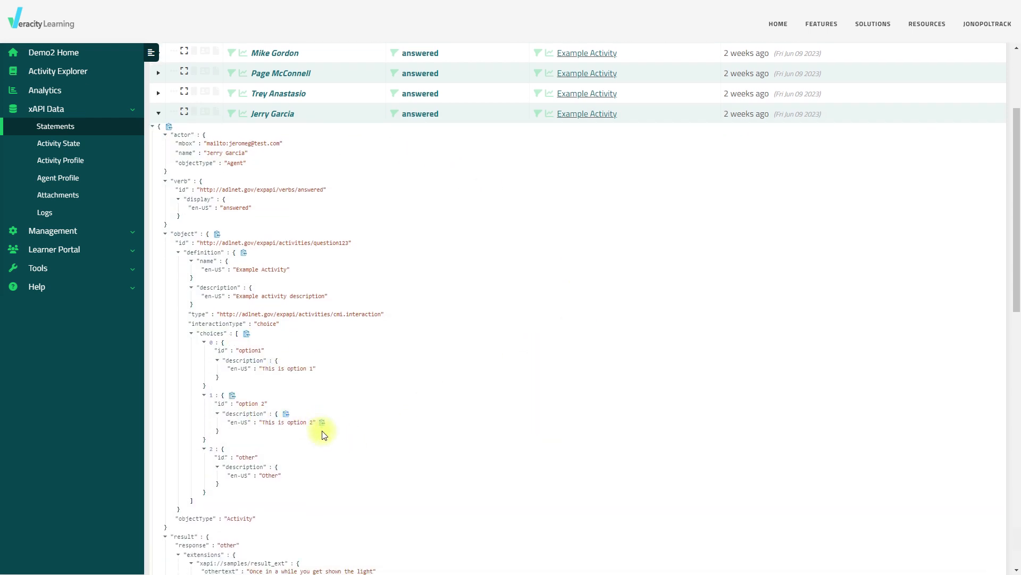
pyautogui.scroll(-2, 298, 420)
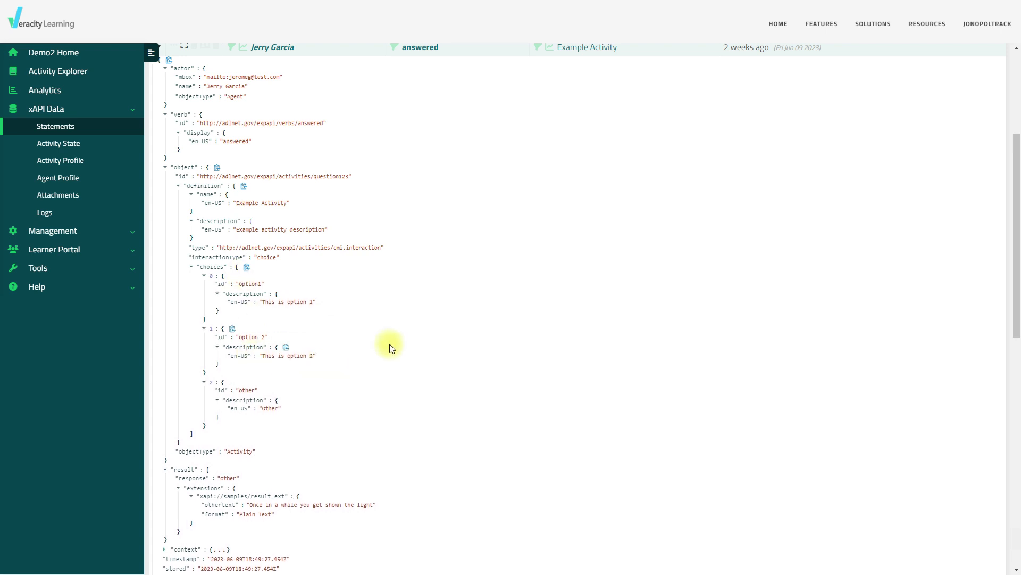
pyautogui.scroll(-2, 394, 367)
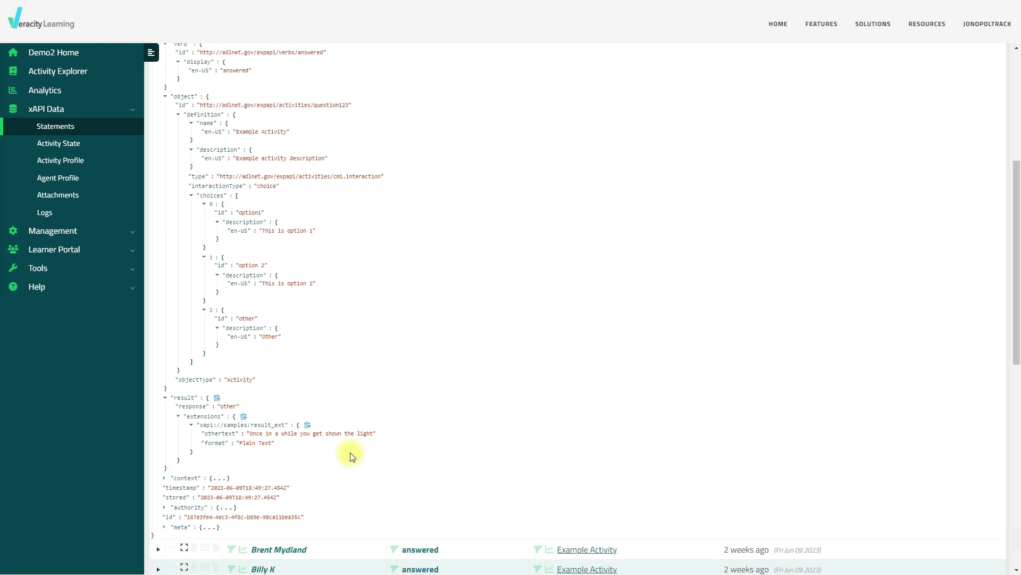
pyautogui.scroll(-2, 426, 462)
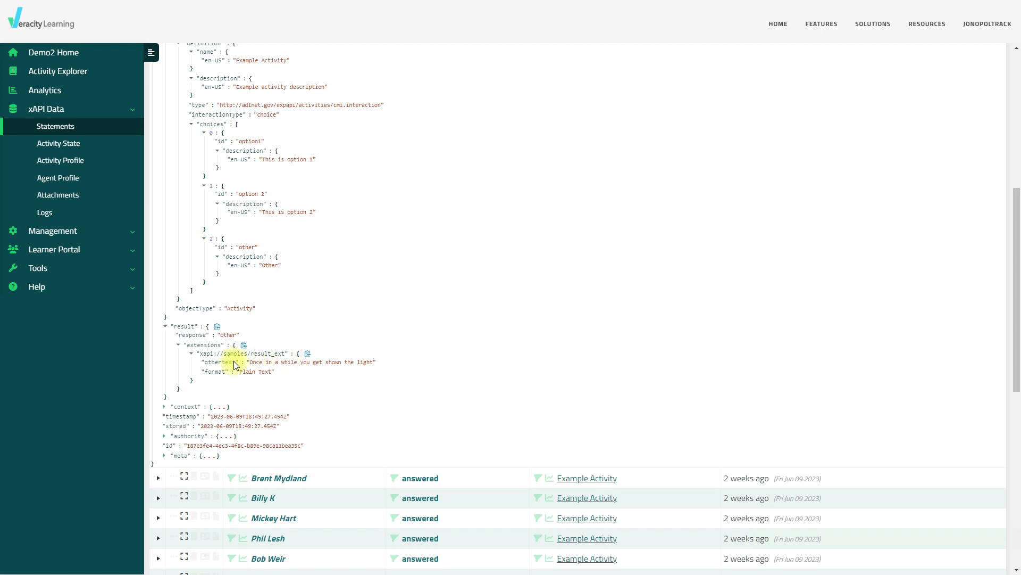
# Highlight the othertext and format values in the statement's result extensions to examine them.
pyautogui.moveTo(253, 362); pyautogui.dragTo(349, 371)
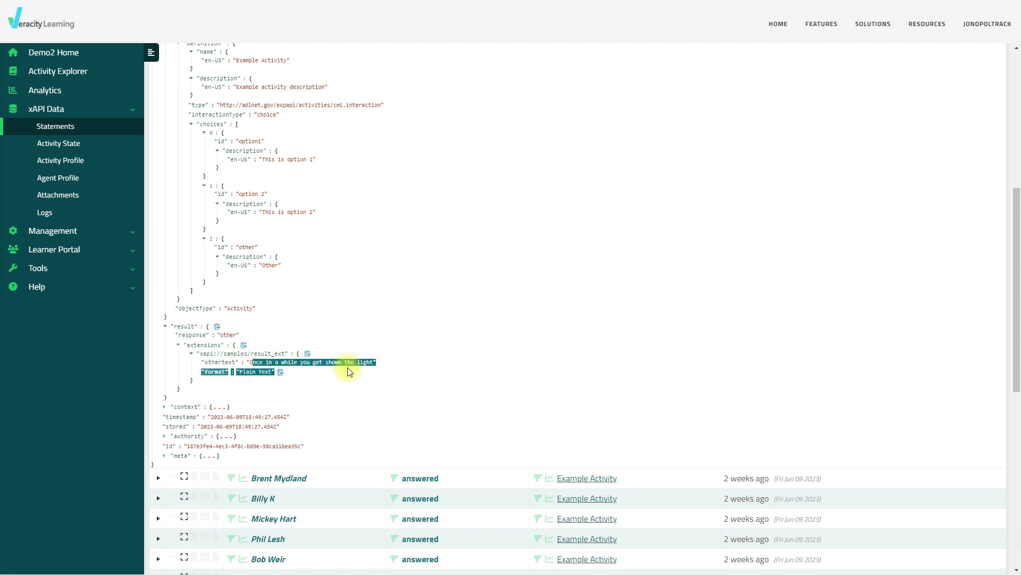
pyautogui.click(215, 376)
pyautogui.moveTo(239, 371); pyautogui.dragTo(273, 372)
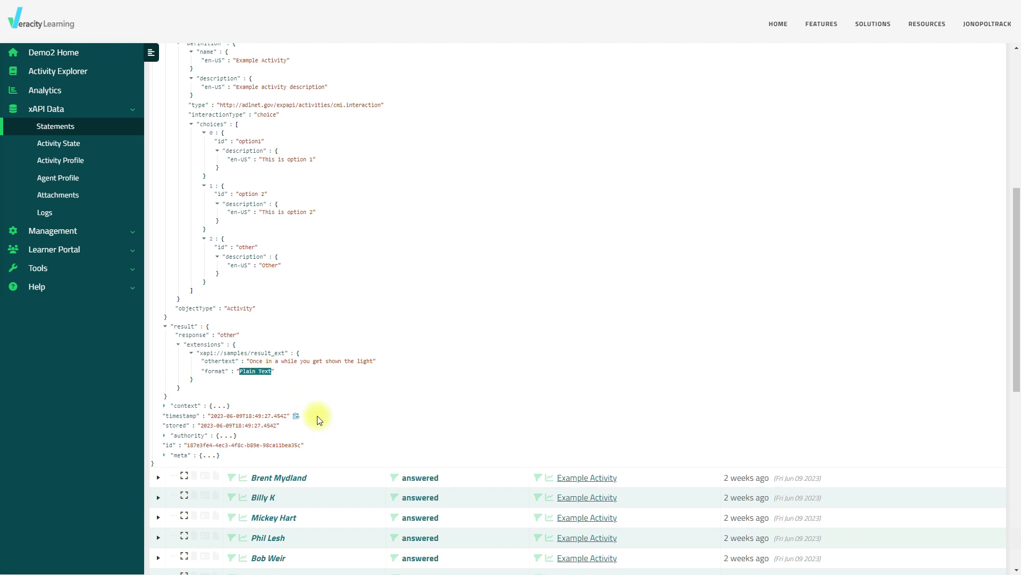
pyautogui.click(467, 308)
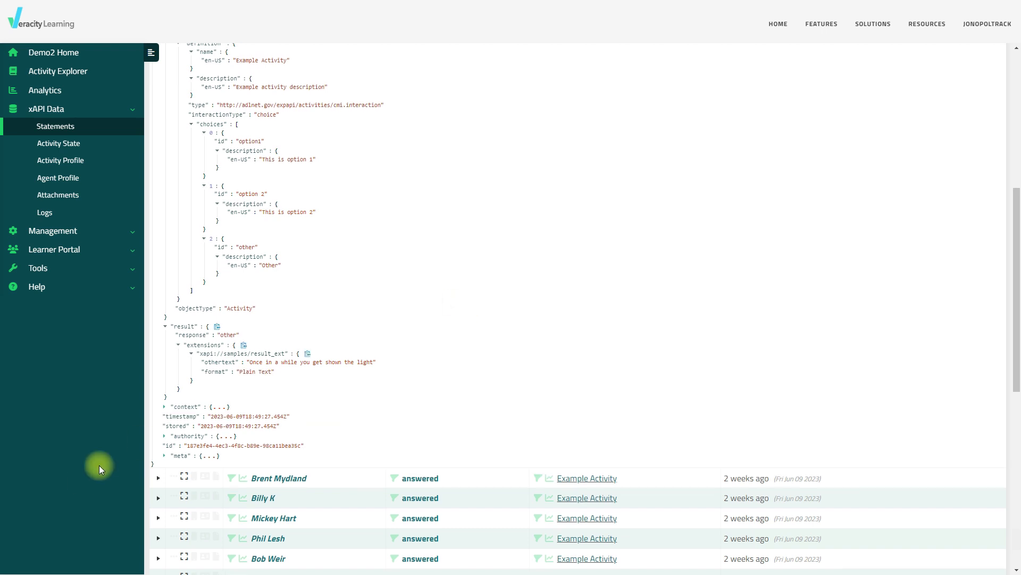
# Expand the statement's context and highlight the userdevice and entrypoint values in its extensions.
pyautogui.click(164, 406)
pyautogui.scroll(-1, 342, 381)
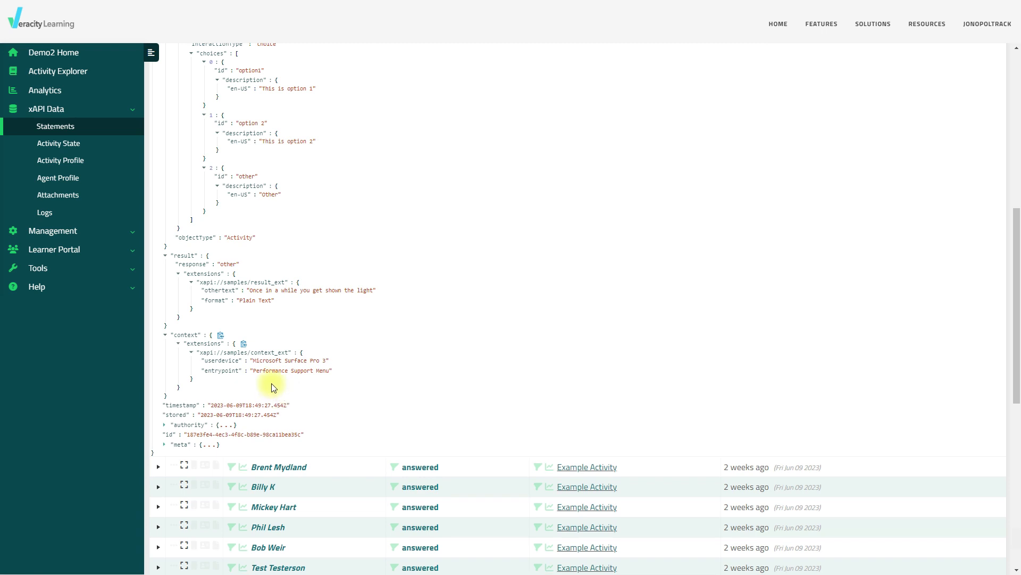
pyautogui.moveTo(212, 361); pyautogui.dragTo(339, 380)
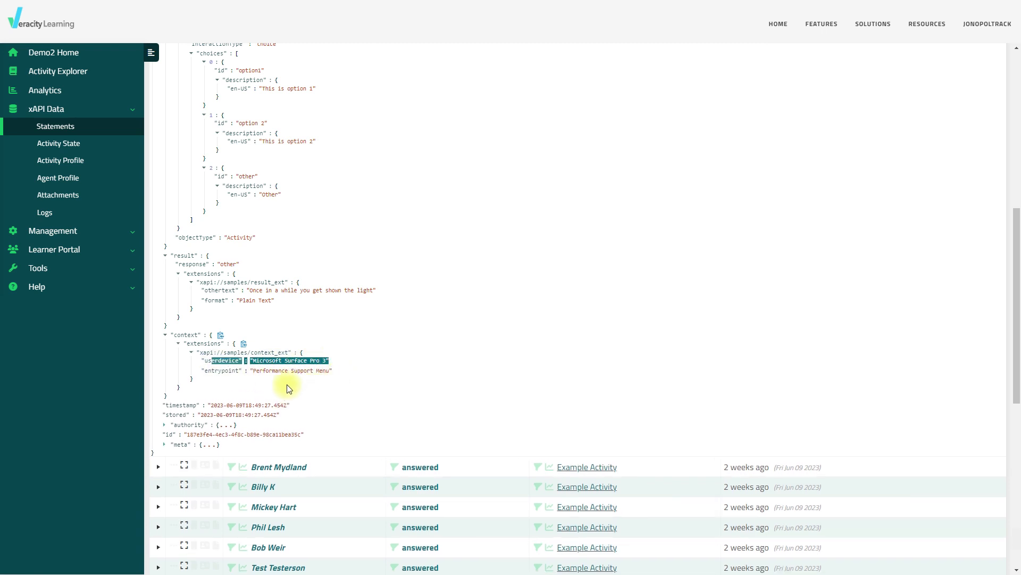
pyautogui.moveTo(208, 371); pyautogui.dragTo(341, 382)
pyautogui.click(266, 378)
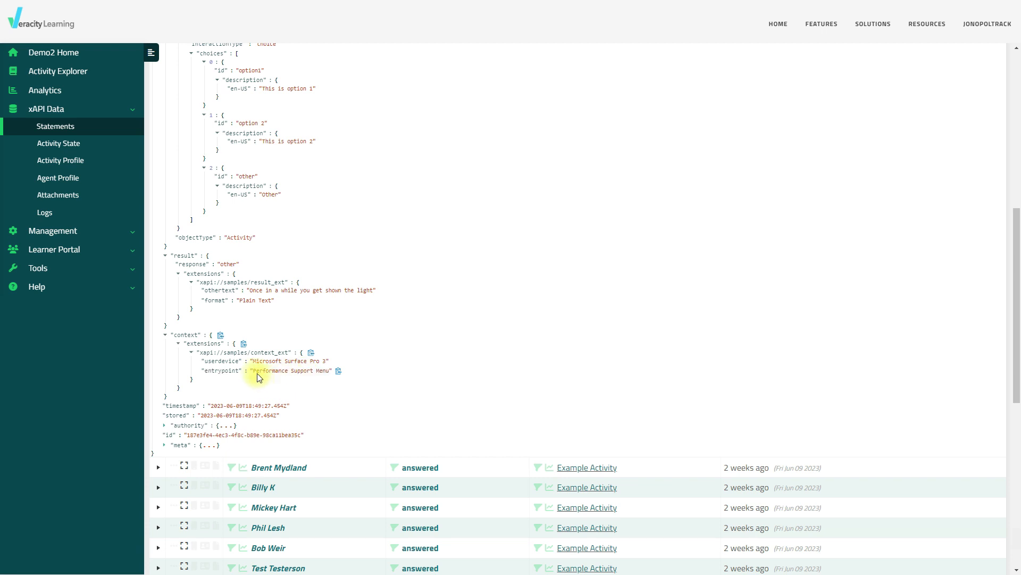
pyautogui.moveTo(254, 372); pyautogui.dragTo(312, 373)
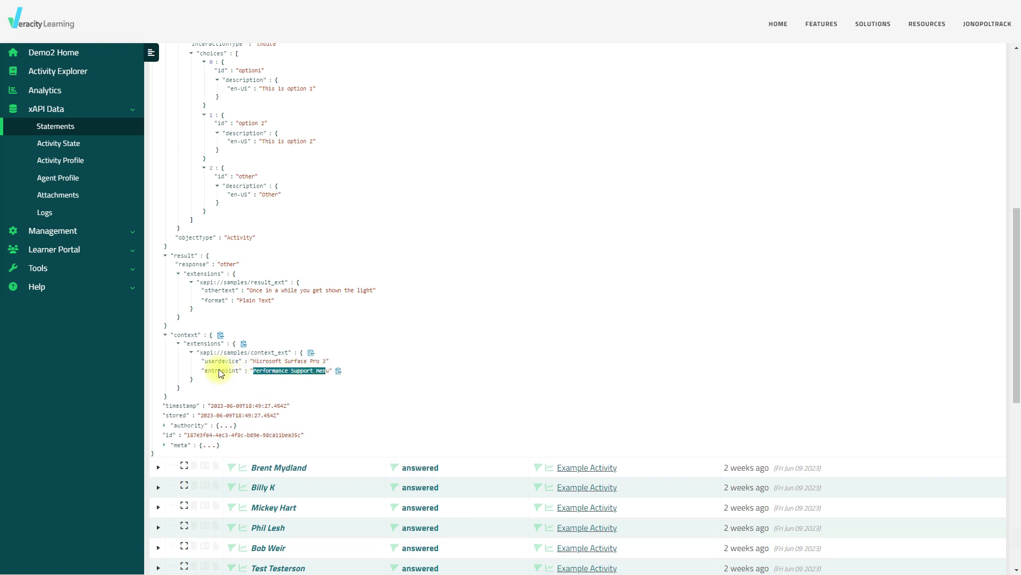
pyautogui.click(301, 399)
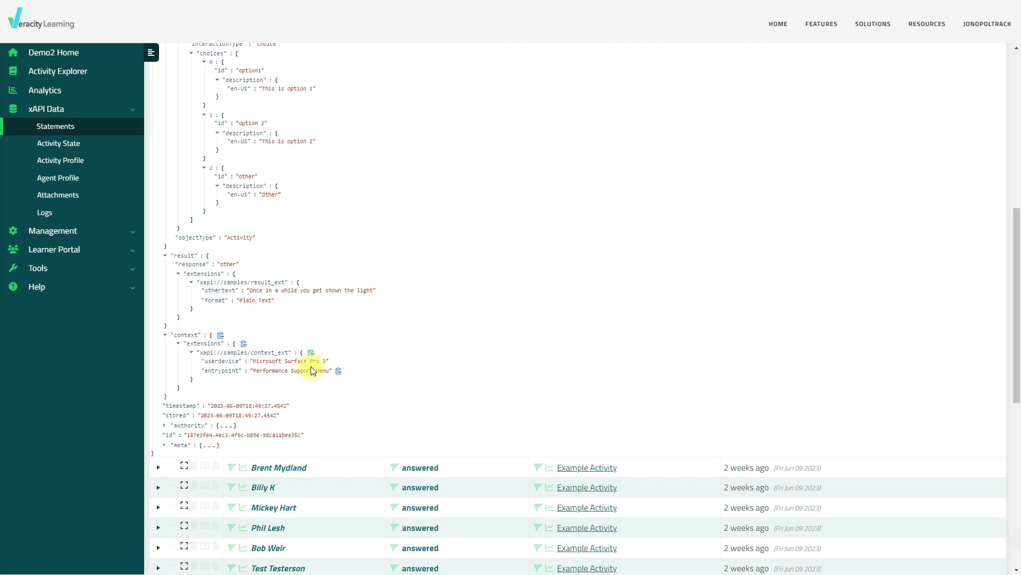
# Review the result extensions' othertext and format values again, alongside the context extensions.
pyautogui.moveTo(252, 292); pyautogui.dragTo(380, 314)
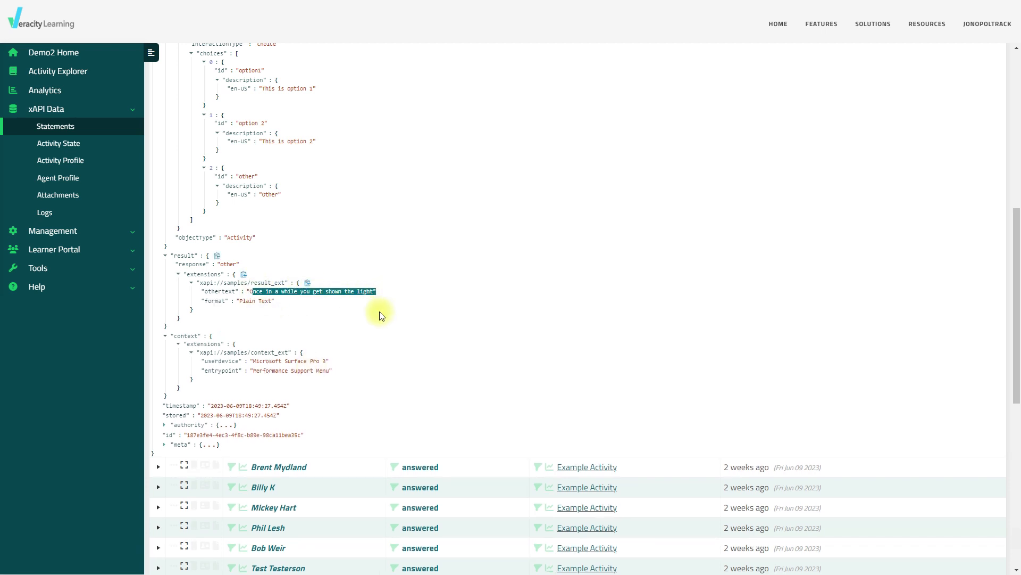
pyautogui.moveTo(249, 301); pyautogui.dragTo(268, 309)
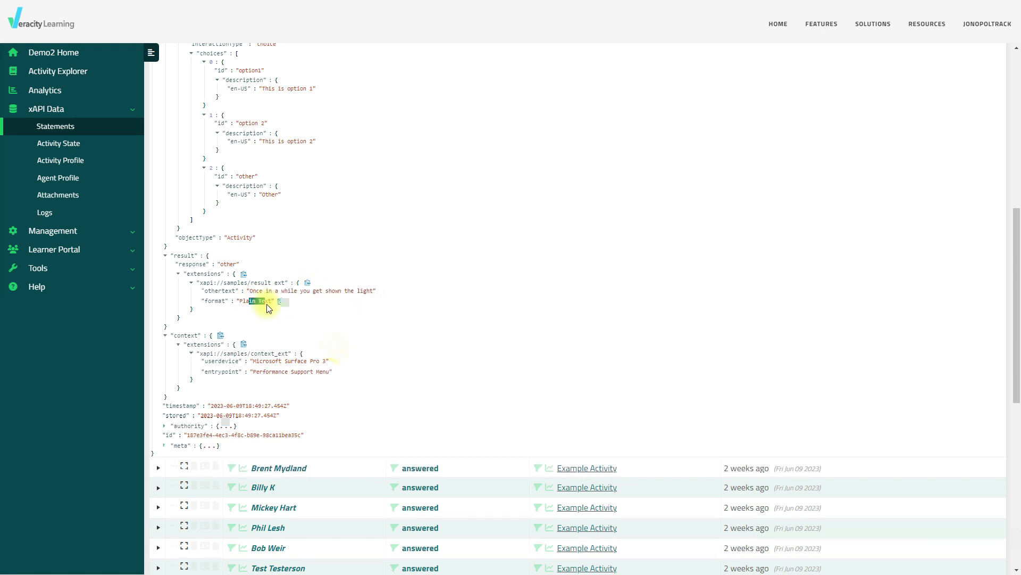
pyautogui.click(336, 337)
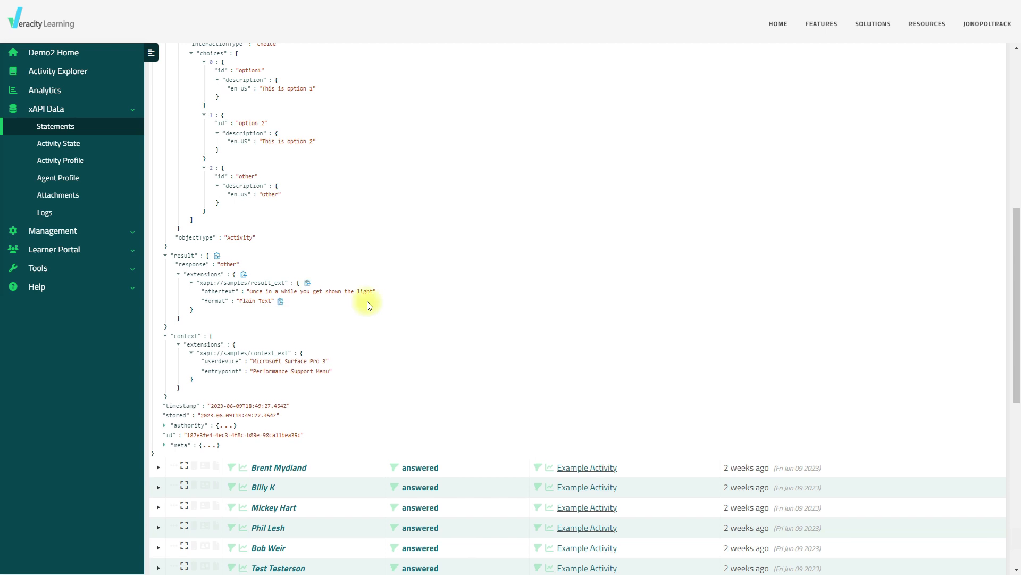
# Open the canonical activities from the Demo2 home page and examine the question123 Example Activity record, including its interaction data.
pyautogui.scroll(6, 376, 303)
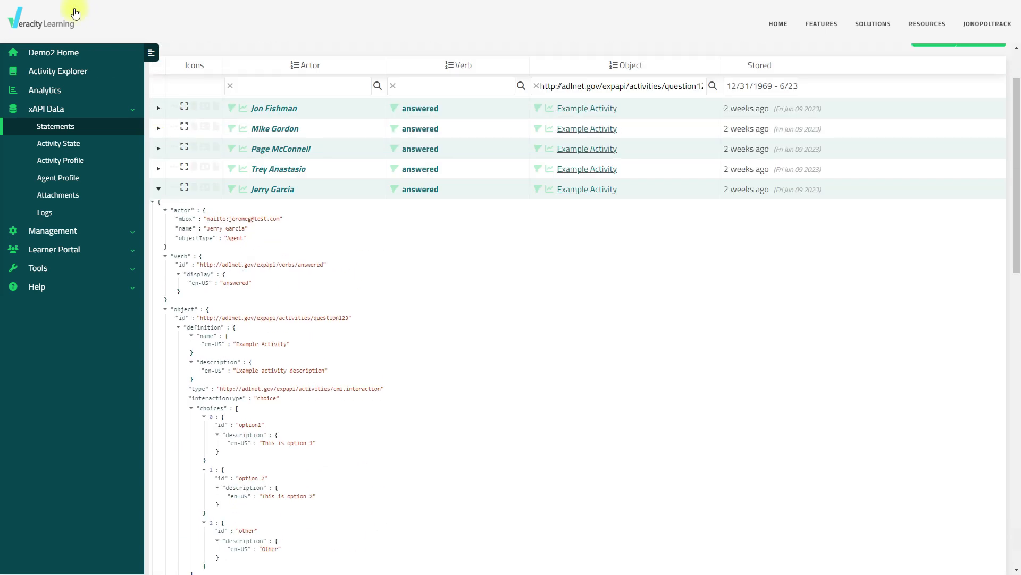
pyautogui.click(71, 56)
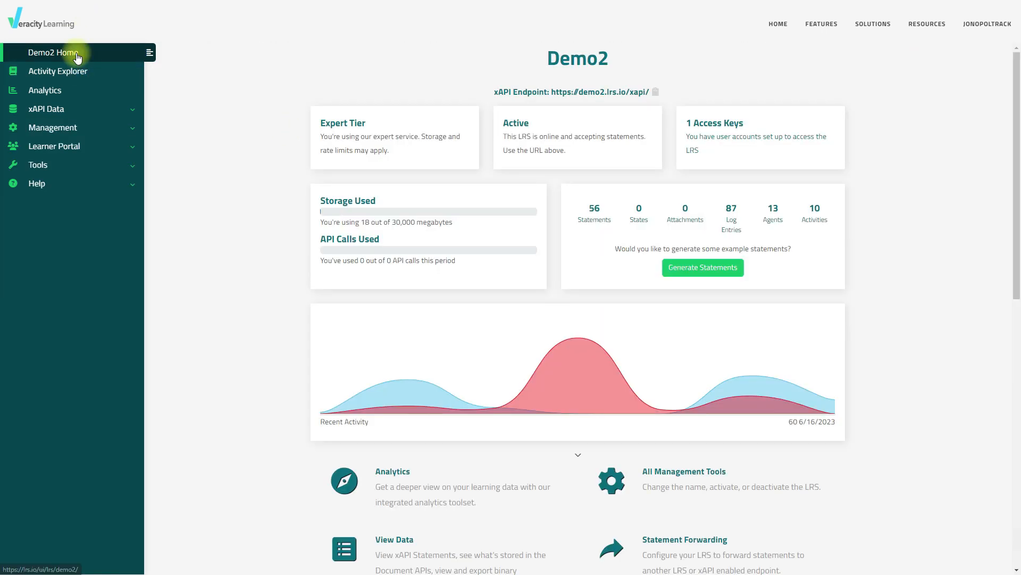
pyautogui.click(814, 219)
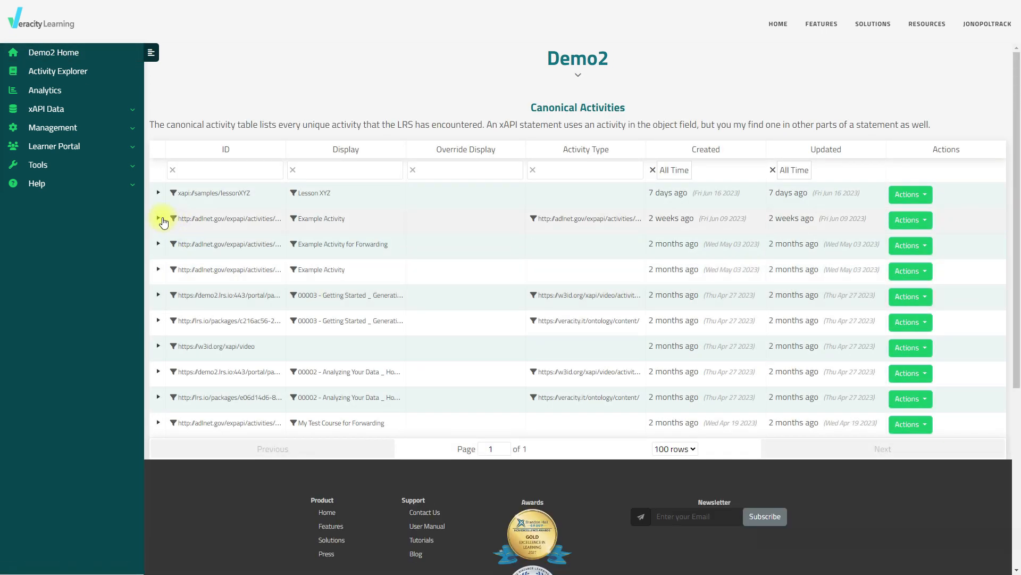
pyautogui.click(163, 220)
pyautogui.scroll(-3, 506, 358)
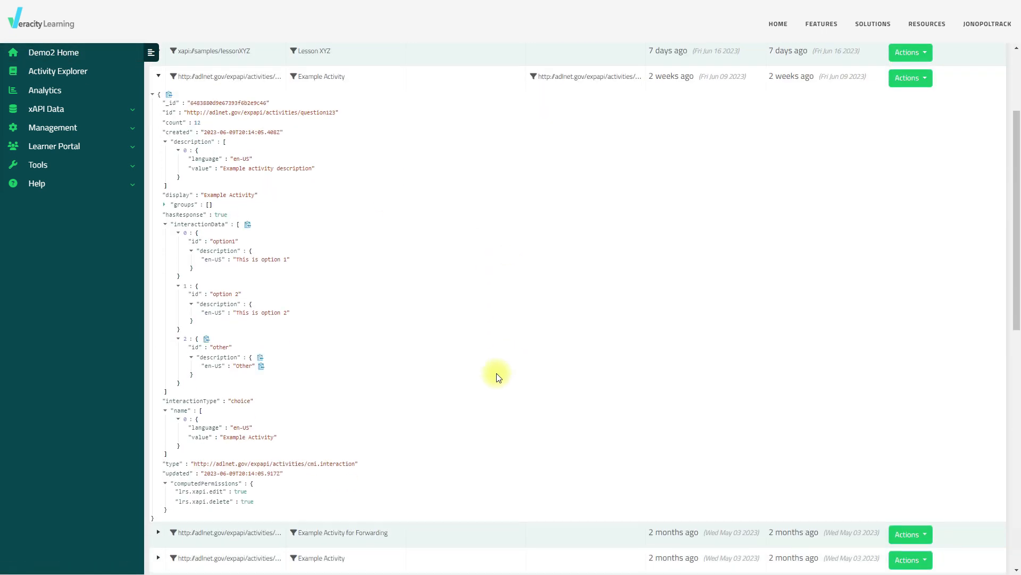
pyautogui.scroll(-1, 271, 298)
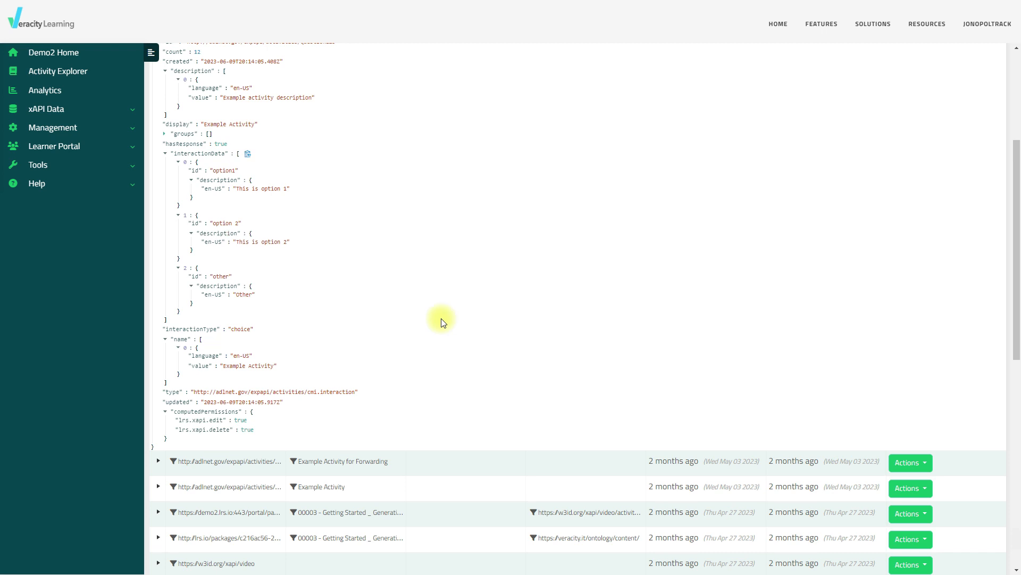
# Collapse the question123 Example Activity record in the canonical activities table.
pyautogui.scroll(2, 442, 319)
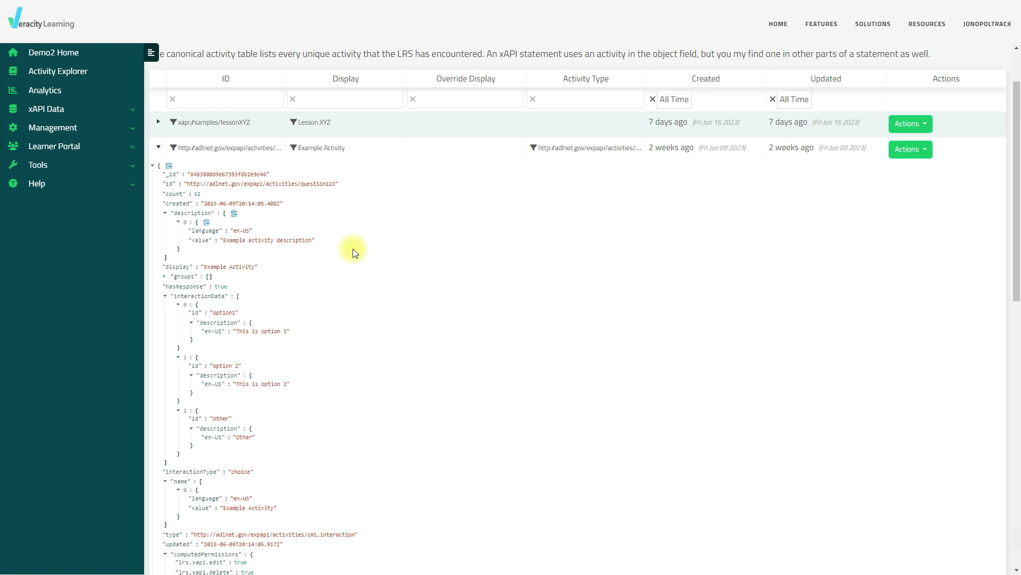
pyautogui.click(153, 144)
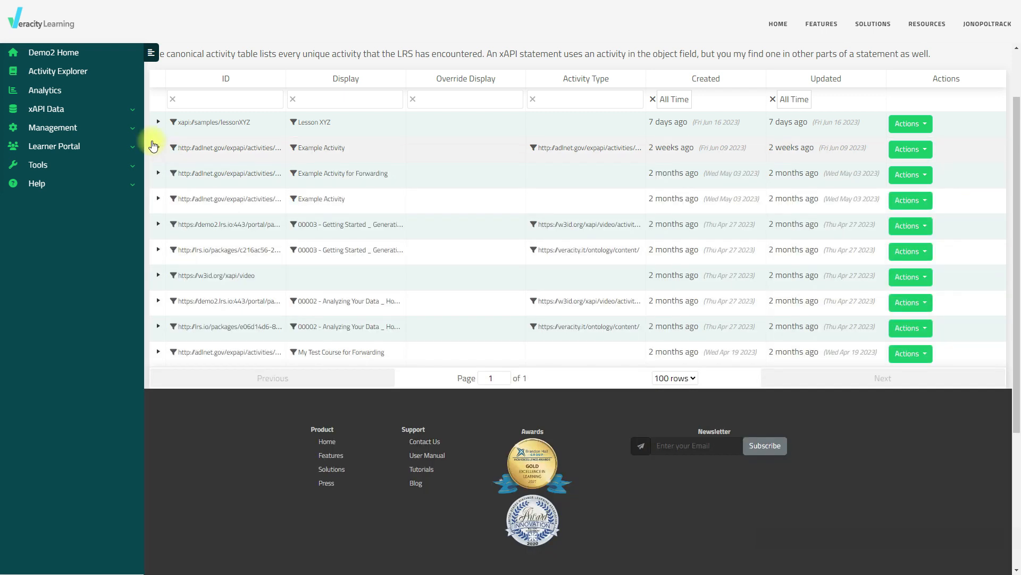
pyautogui.scroll(2, 468, 282)
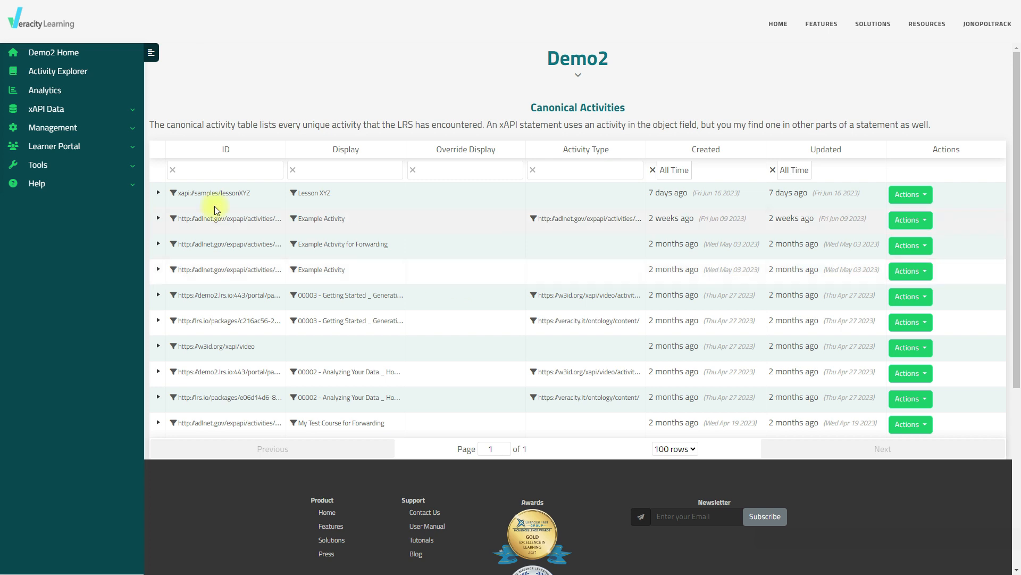
# Open the xAPI statements list and filter it to statements whose object is Lesson XYZ.
pyautogui.click(83, 109)
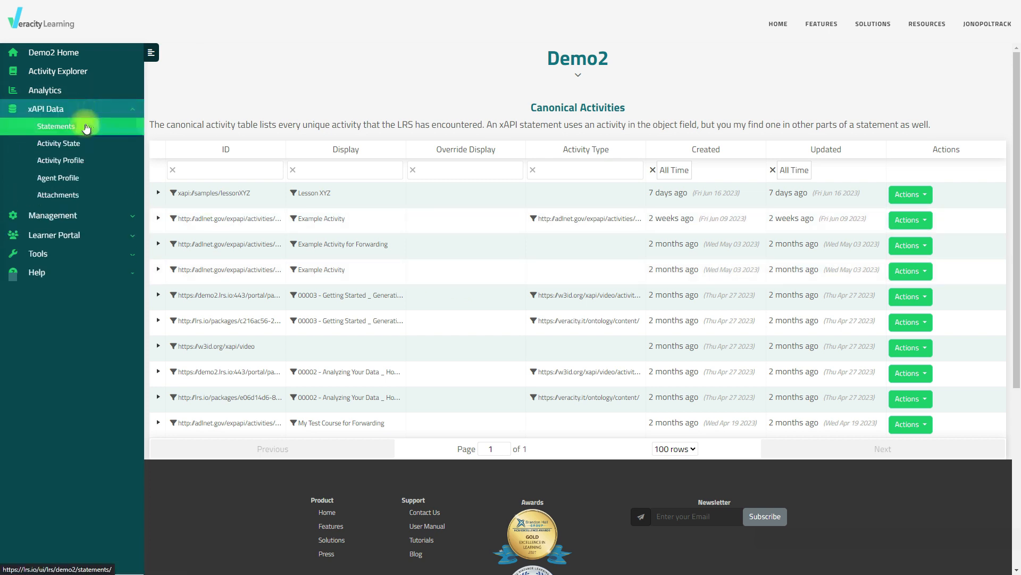
pyautogui.click(86, 128)
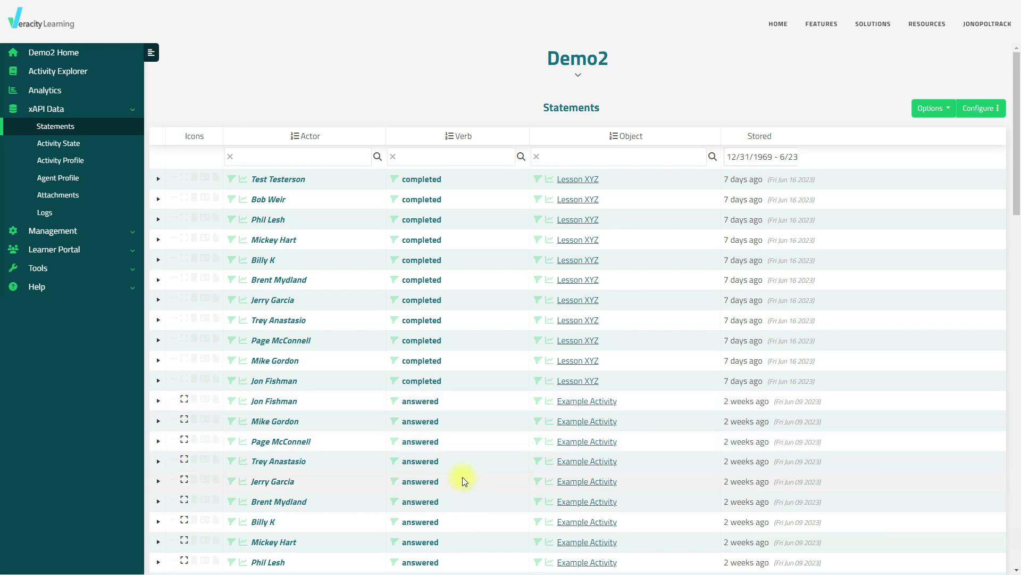
pyautogui.click(536, 262)
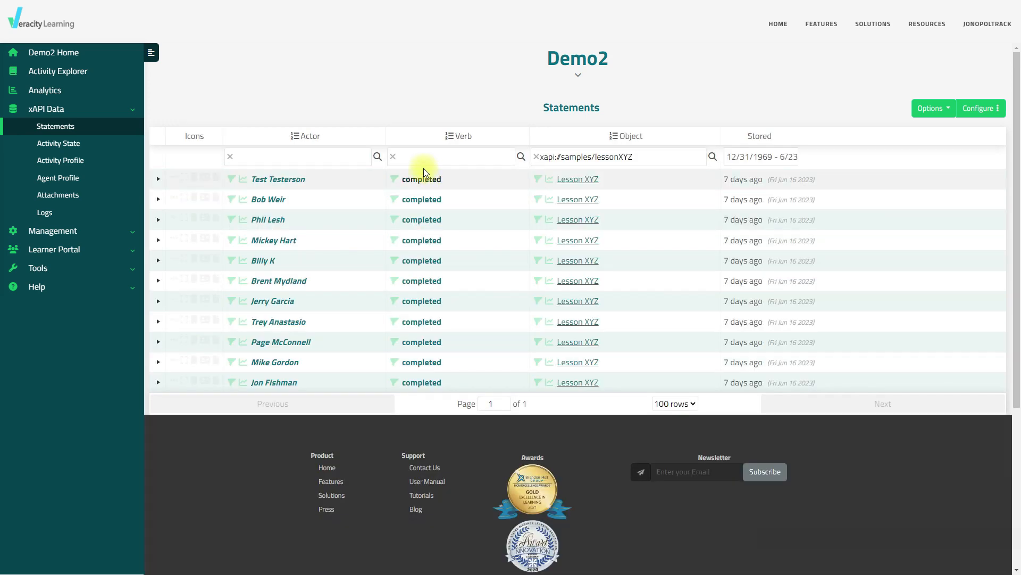
# Narrow the Actor, Verb and Object columns of the statements table.
pyautogui.moveTo(367, 140); pyautogui.dragTo(337, 139)
pyautogui.moveTo(492, 133); pyautogui.dragTo(467, 133)
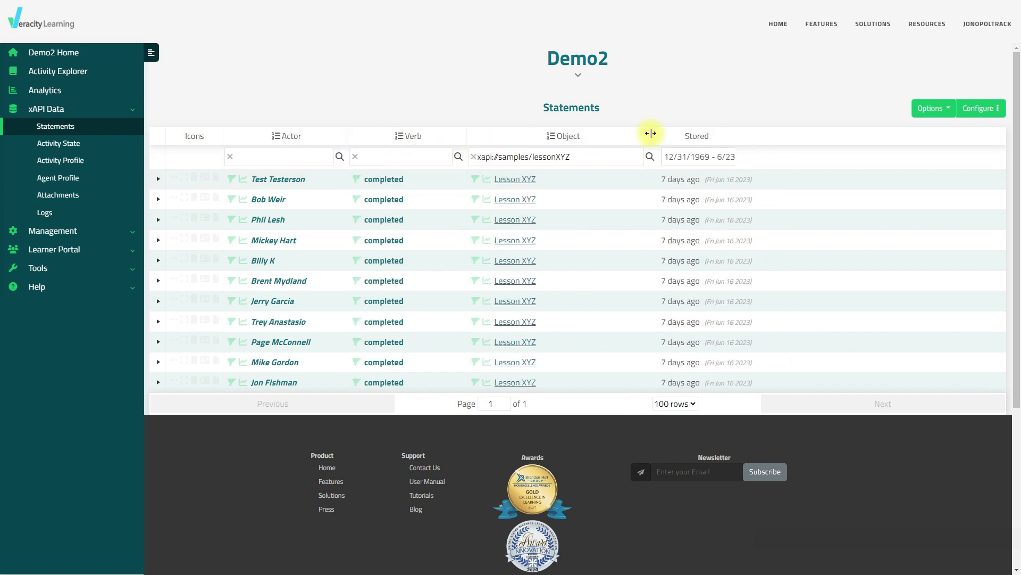
pyautogui.moveTo(658, 135); pyautogui.dragTo(608, 135)
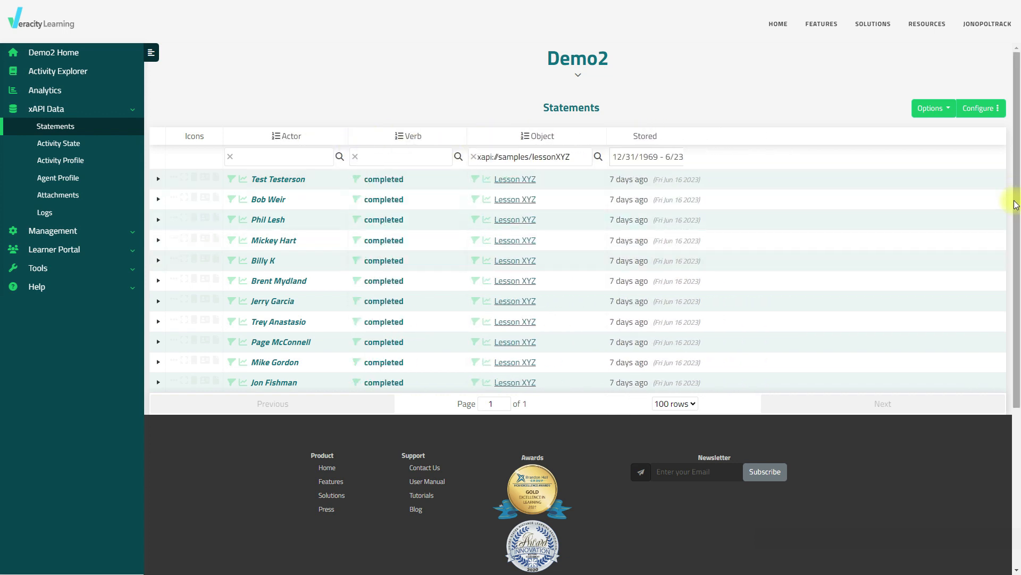
# Configure the statement viewer with a custom field for scaledPassingScore under object.definition.extensions, xapi://samples/activity_ext.
pyautogui.click(996, 118)
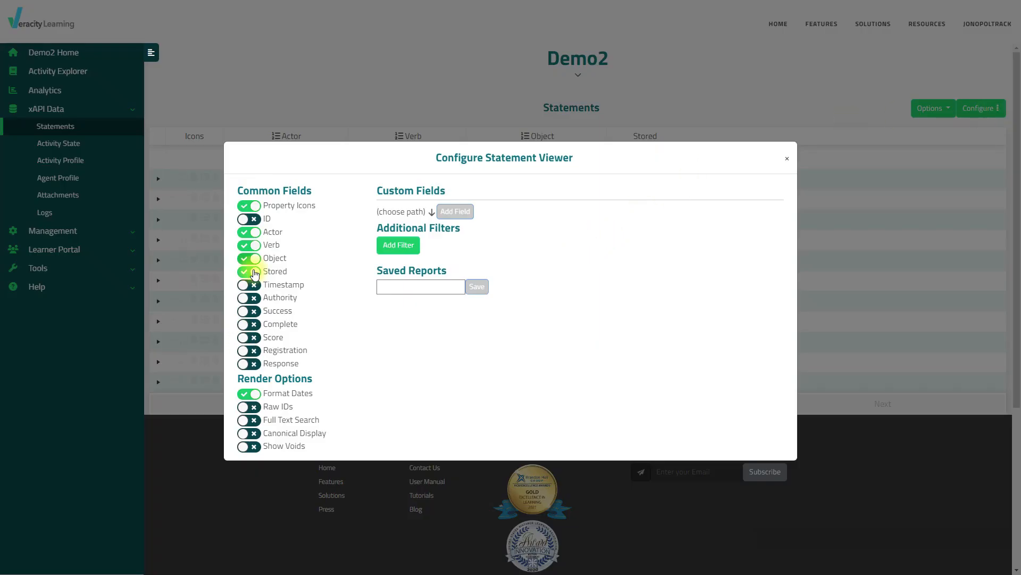
pyautogui.click(433, 213)
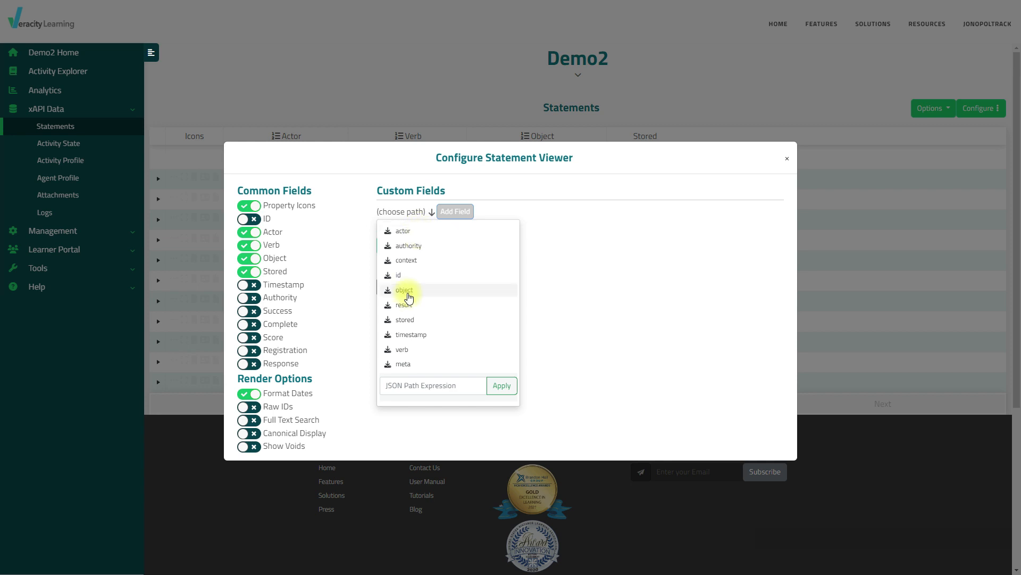
pyautogui.click(409, 296)
pyautogui.click(419, 236)
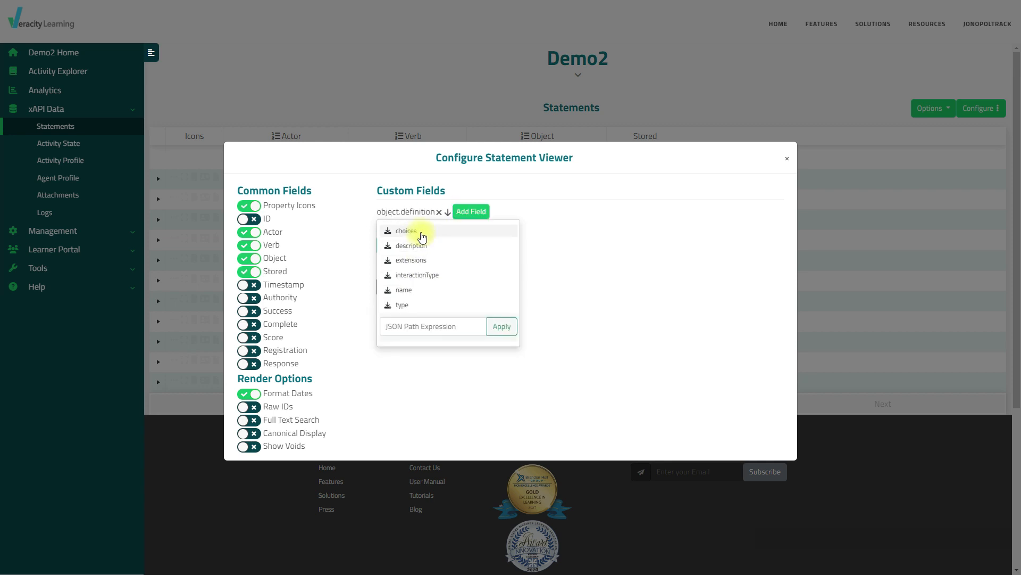
pyautogui.click(419, 259)
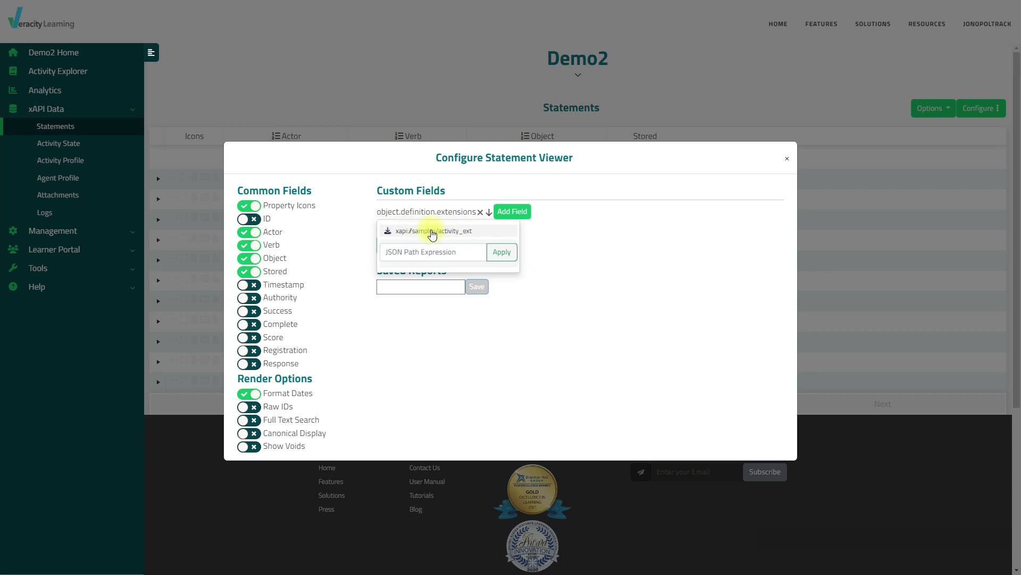
pyautogui.click(452, 233)
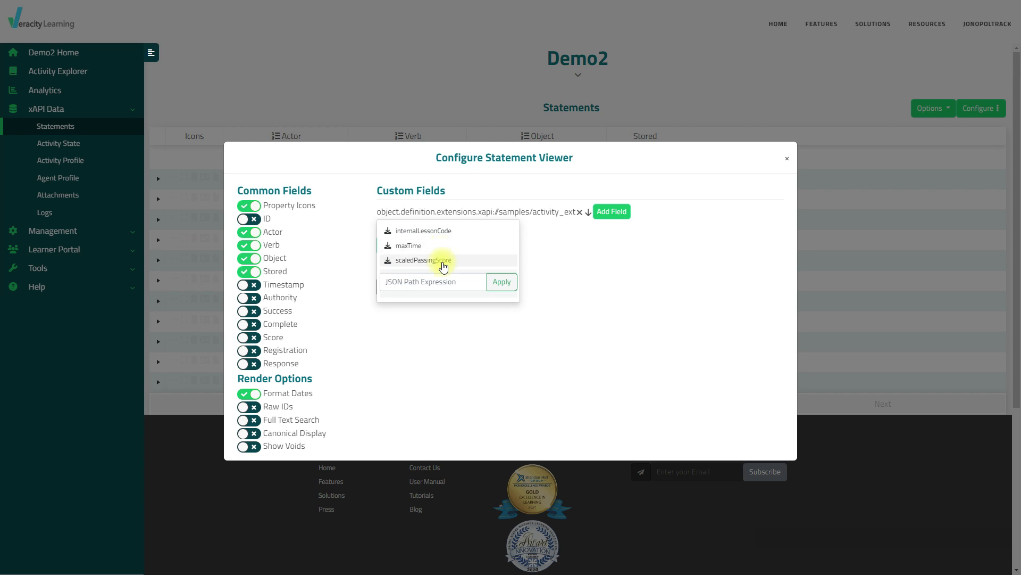
pyautogui.click(443, 262)
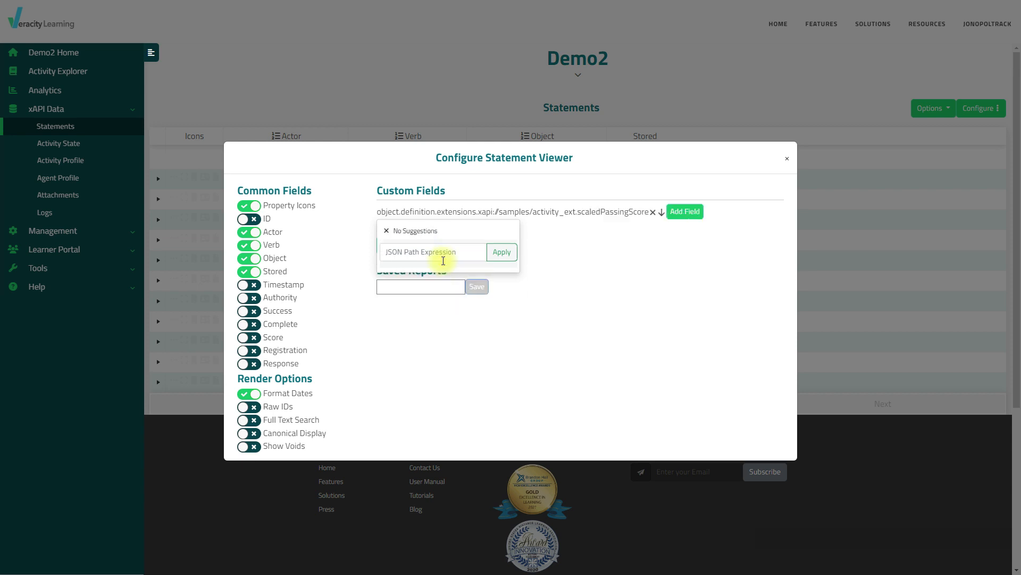
pyautogui.click(681, 210)
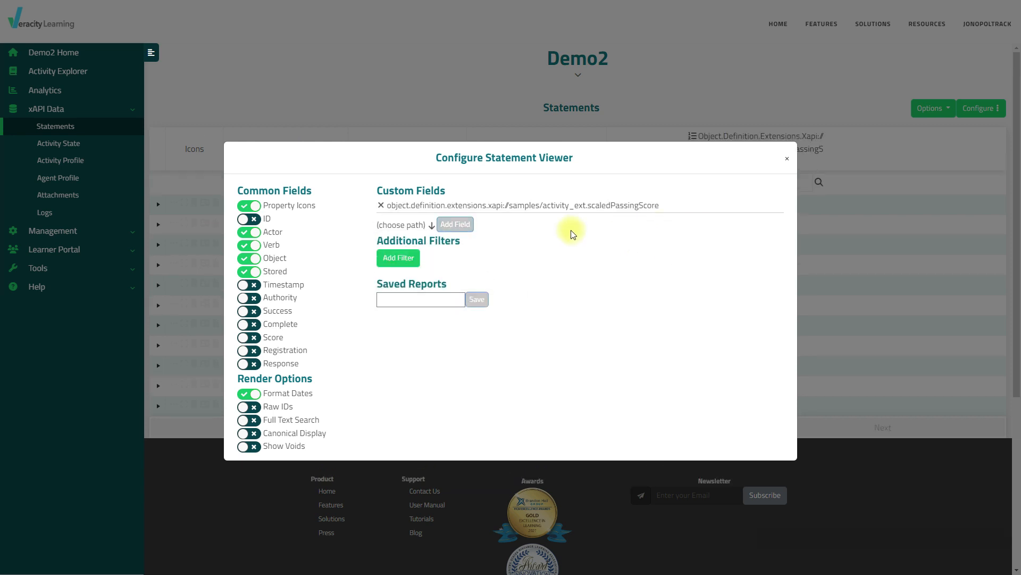
# Add a second custom field for maxTime from the same activity_ext object extension and close the viewer configuration.
pyautogui.click(432, 230)
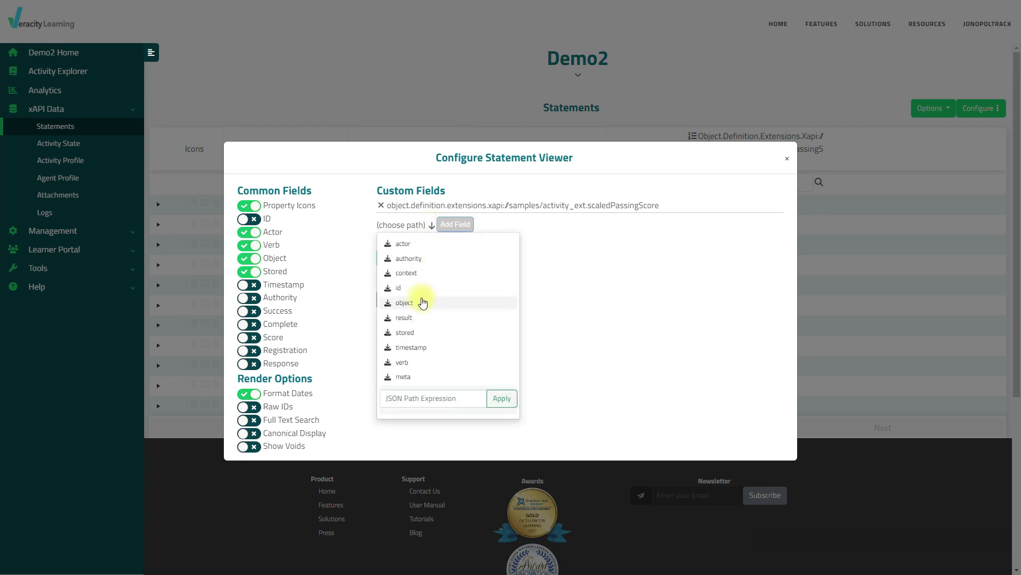
pyautogui.click(422, 298)
pyautogui.click(418, 248)
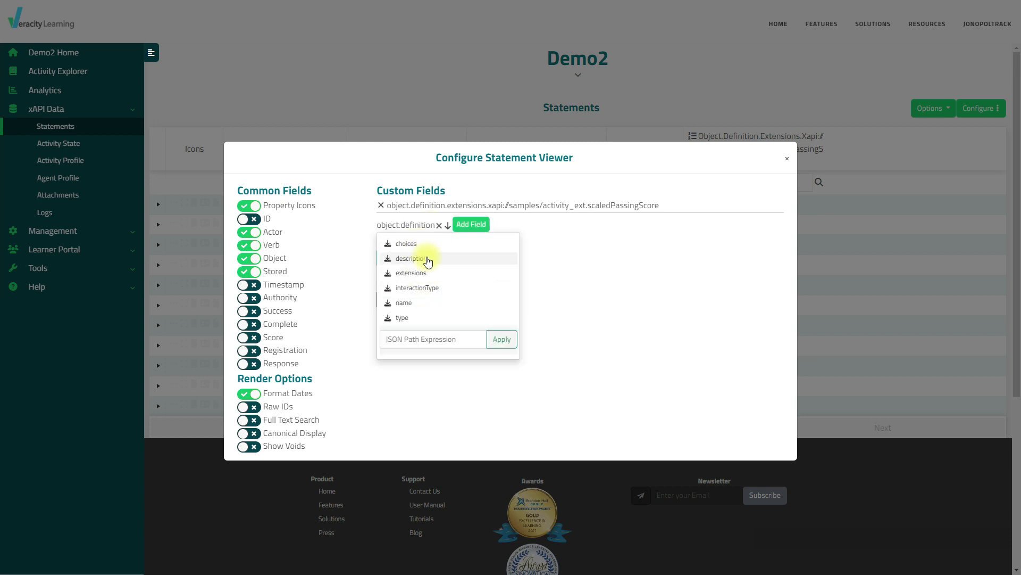
pyautogui.click(424, 257)
pyautogui.click(461, 244)
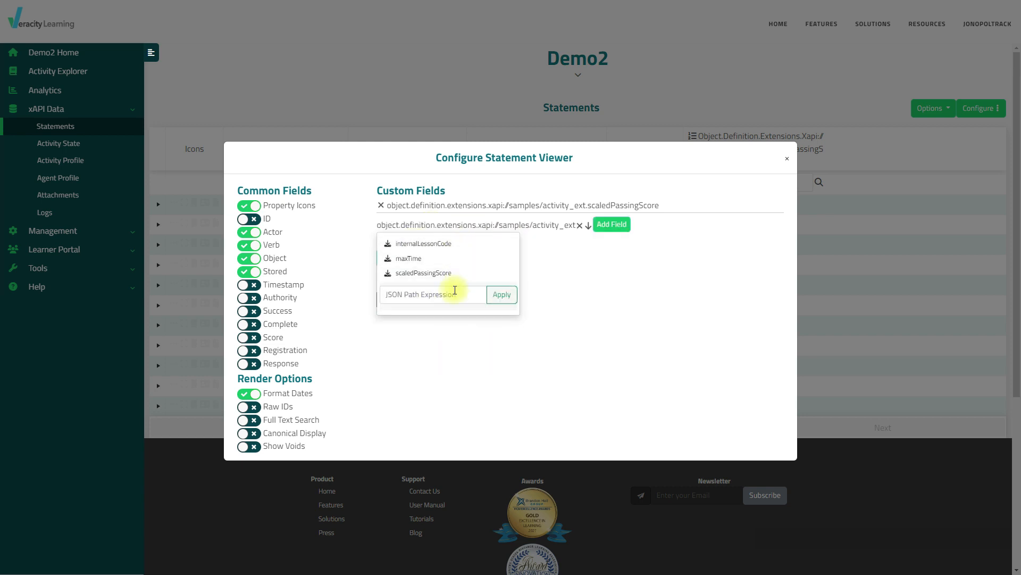
pyautogui.click(419, 259)
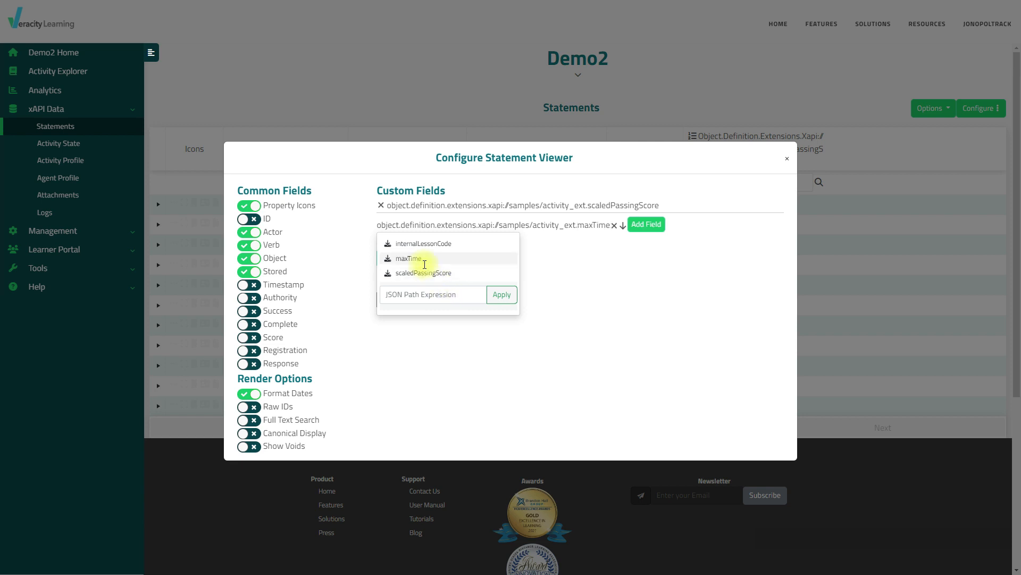
pyautogui.click(649, 224)
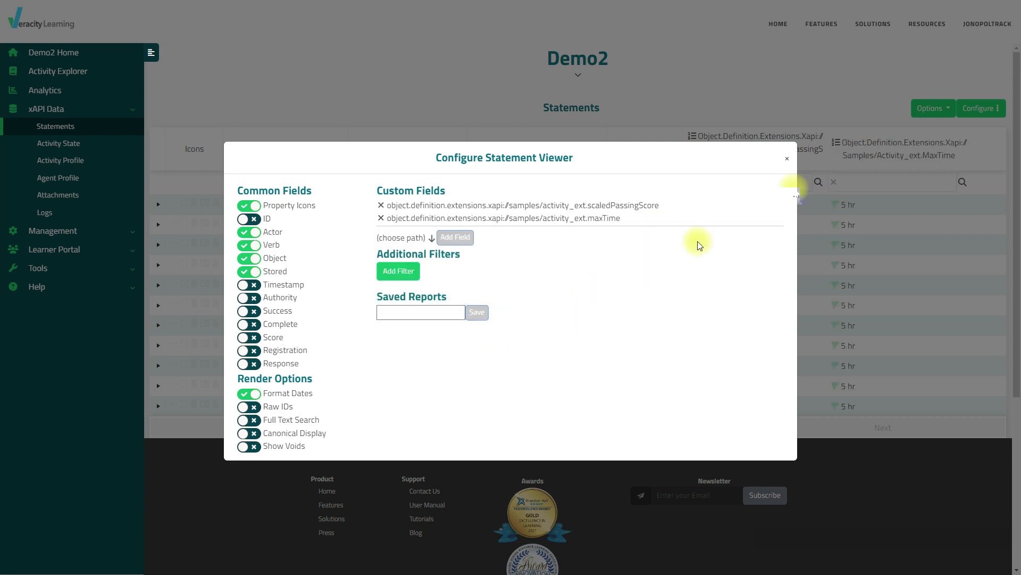
pyautogui.click(787, 159)
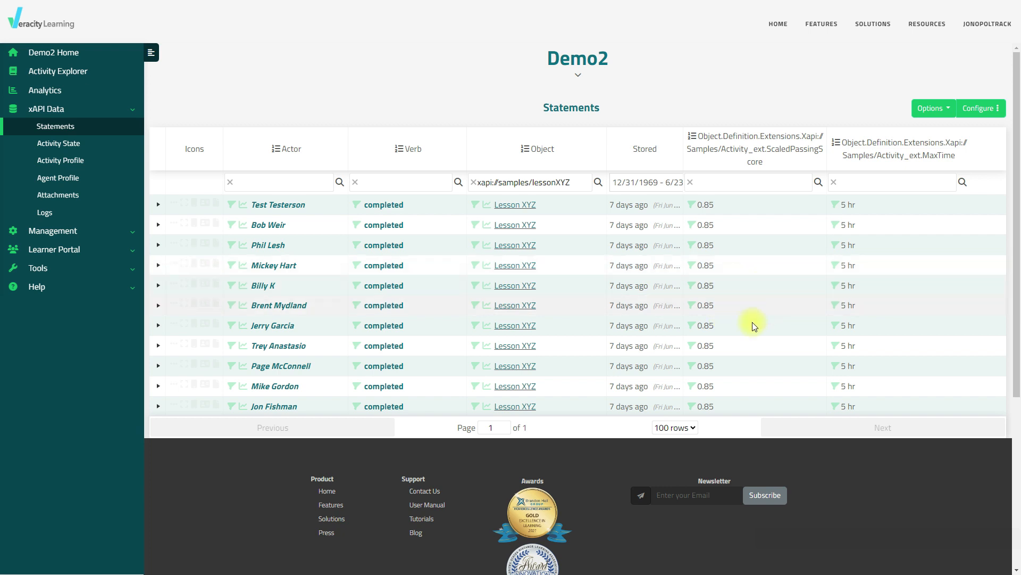
# Review the added extension columns, examine the unique values and counts of scaledPassingScore, and return to the statements.
pyautogui.scroll(-1, 716, 348)
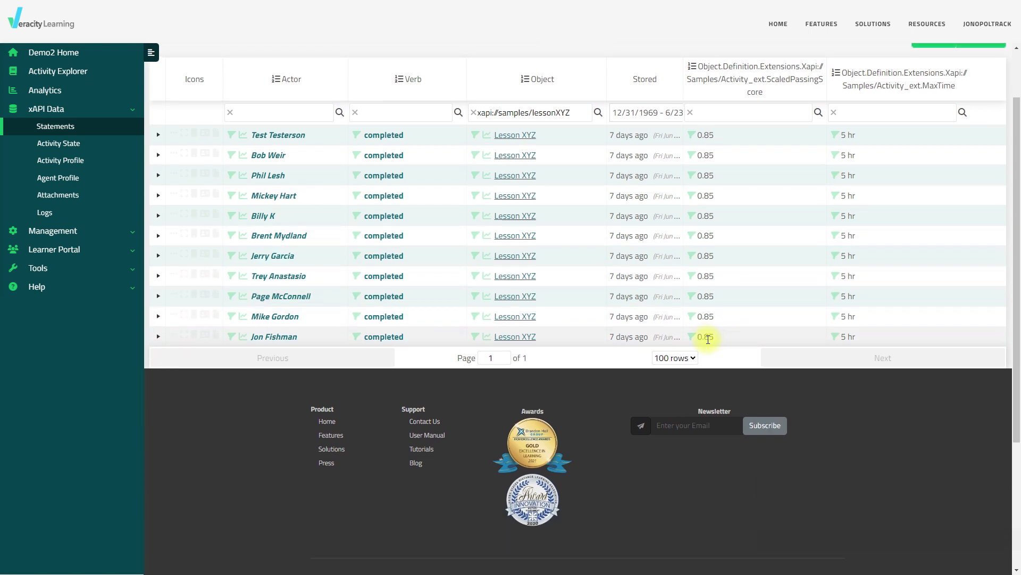
pyautogui.scroll(2, 708, 338)
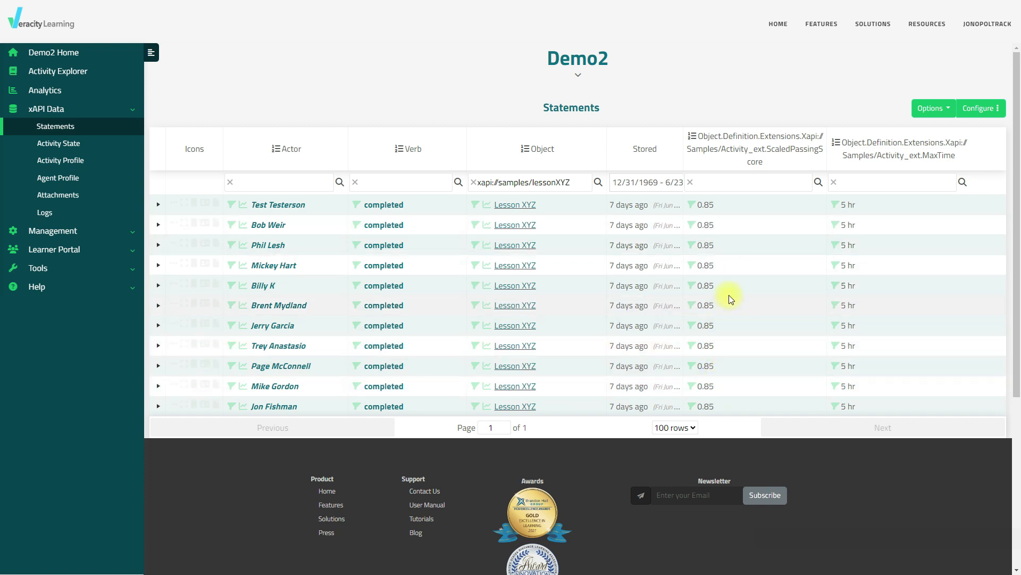
pyautogui.click(693, 137)
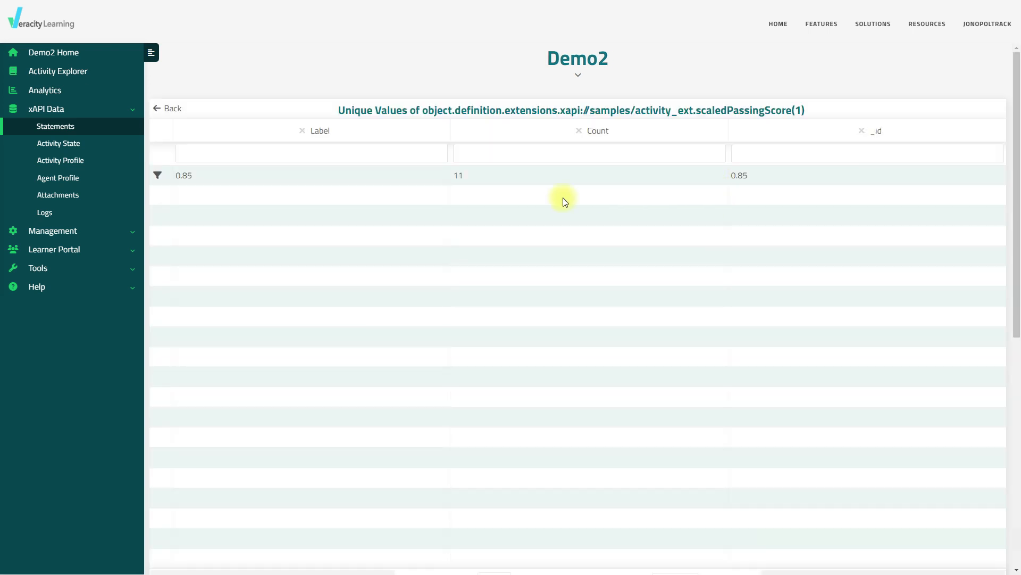
pyautogui.doubleClick(457, 175)
pyautogui.click(192, 177)
pyautogui.click(159, 113)
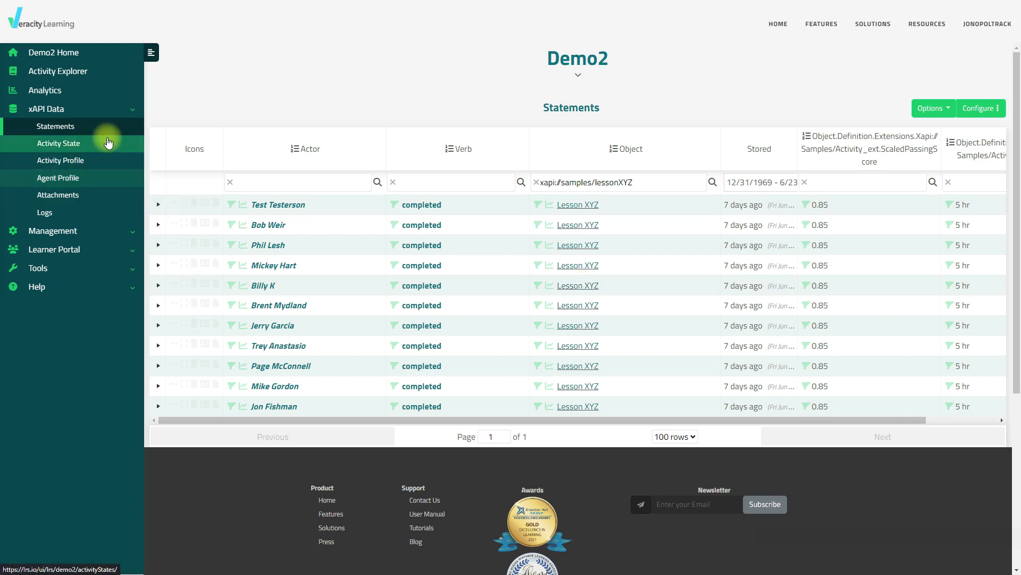
# Reload the statements list with its default columns and filter it to the answered question123 Example Activity.
pyautogui.click(99, 124)
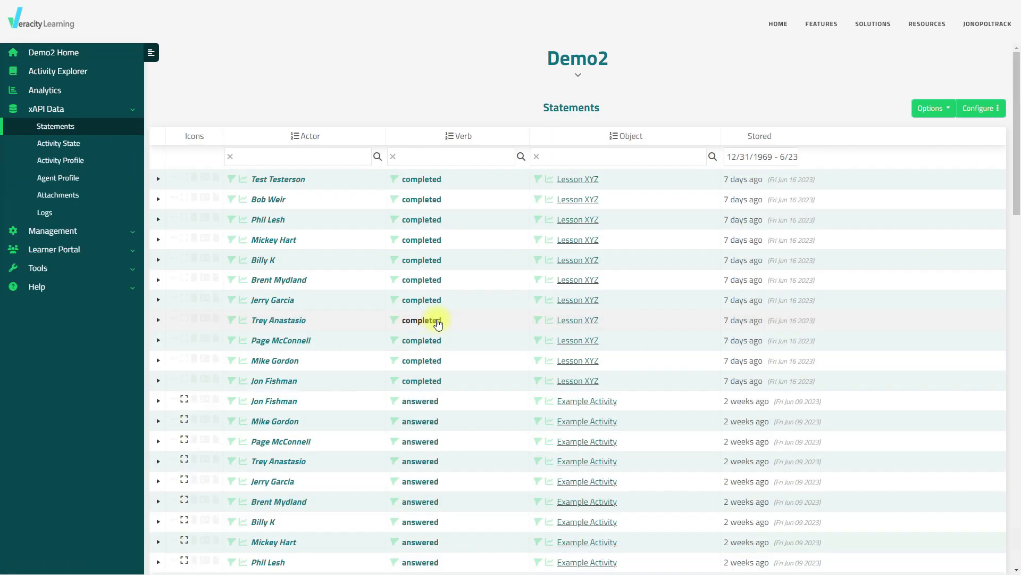
pyautogui.scroll(-1, 458, 271)
pyautogui.scroll(-1, 536, 332)
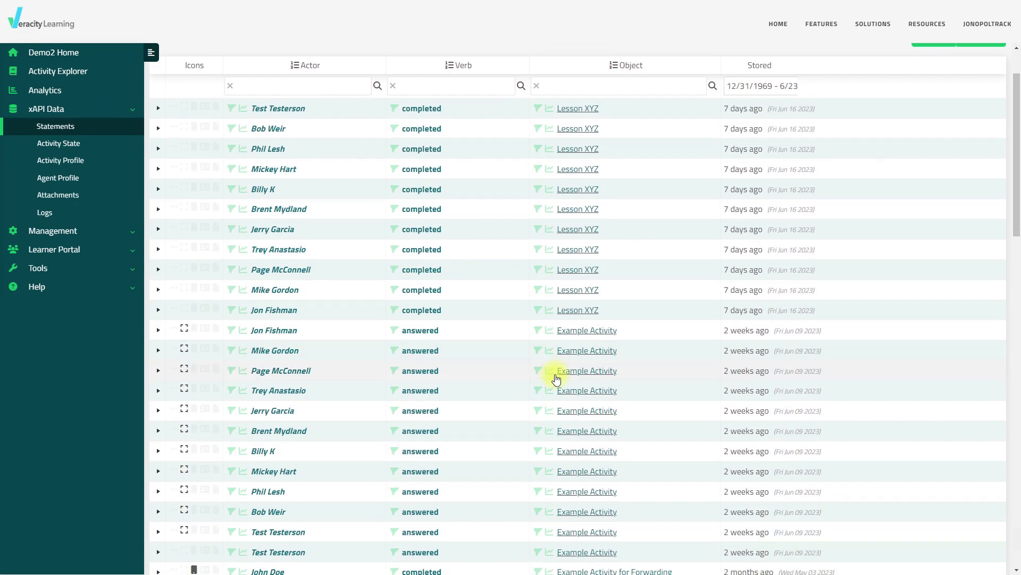
pyautogui.click(539, 351)
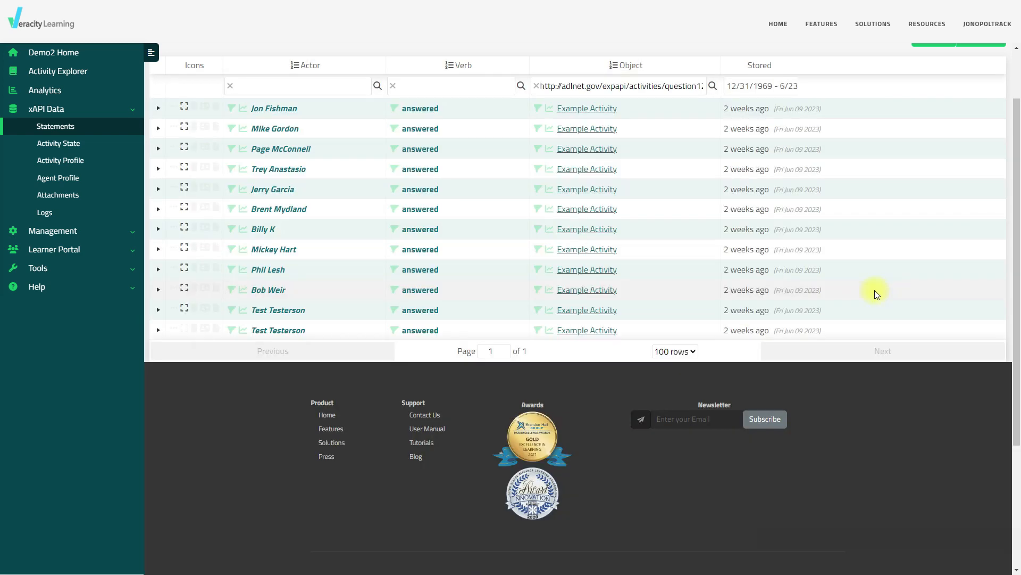
pyautogui.scroll(2, 877, 294)
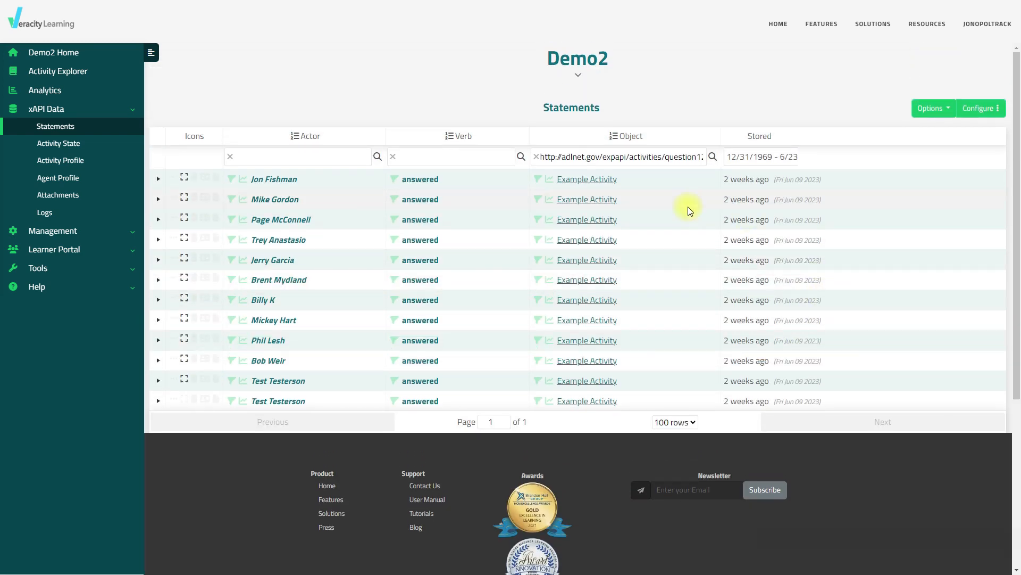
# Configure the statement viewer to hide Property Icons, Verb and Stored and to show the Response field.
pyautogui.click(984, 108)
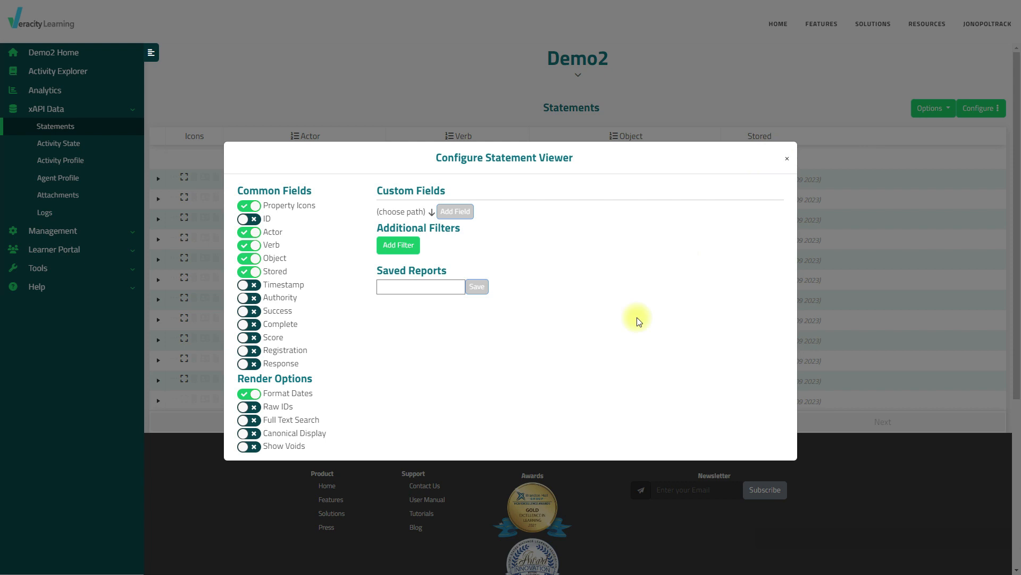
pyautogui.click(246, 209)
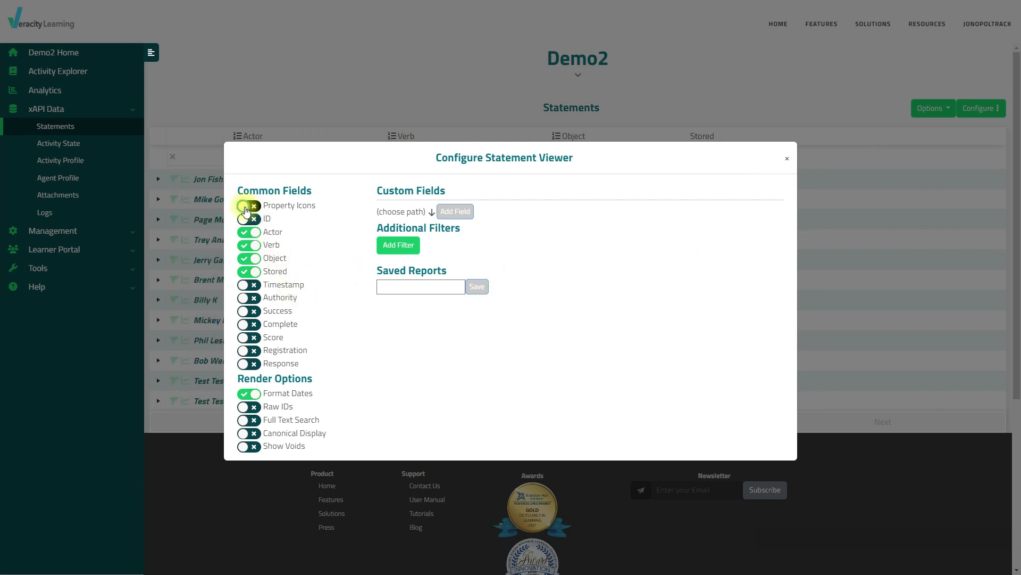
pyautogui.click(249, 245)
pyautogui.click(247, 272)
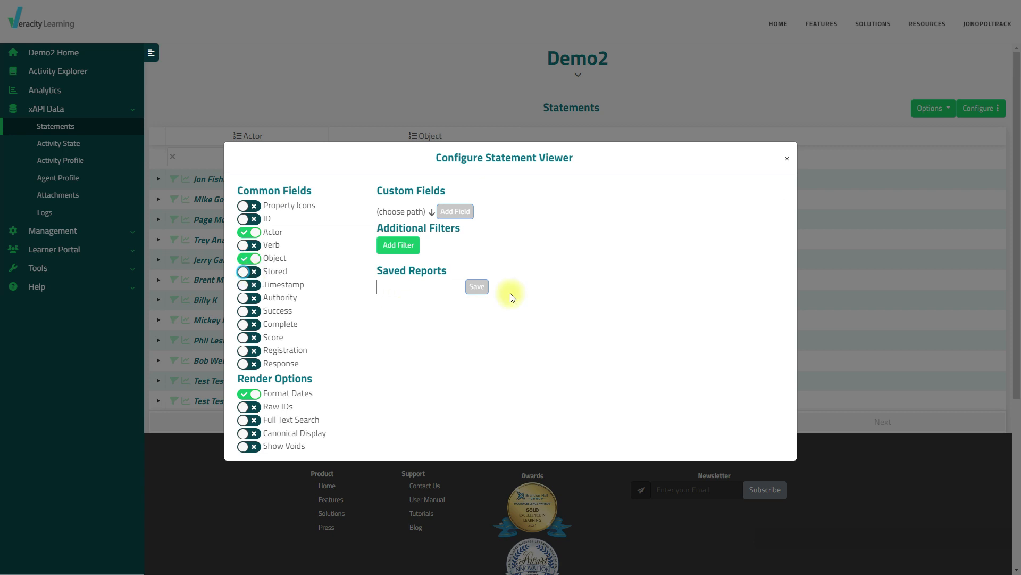
pyautogui.click(246, 367)
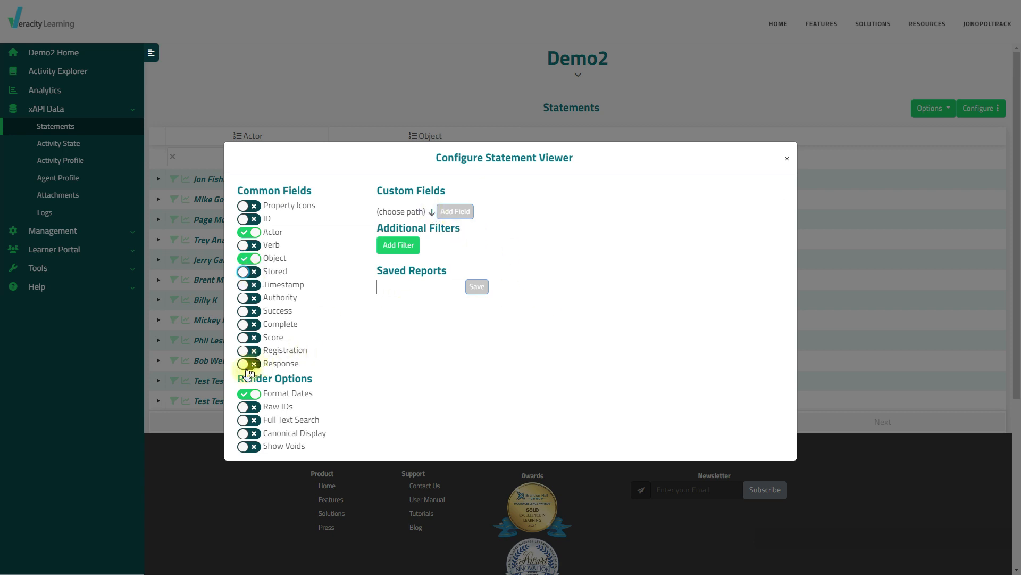
# Add a custom field for othertext from the xapi://samples/result_ext object in the result extensions.
pyautogui.click(431, 213)
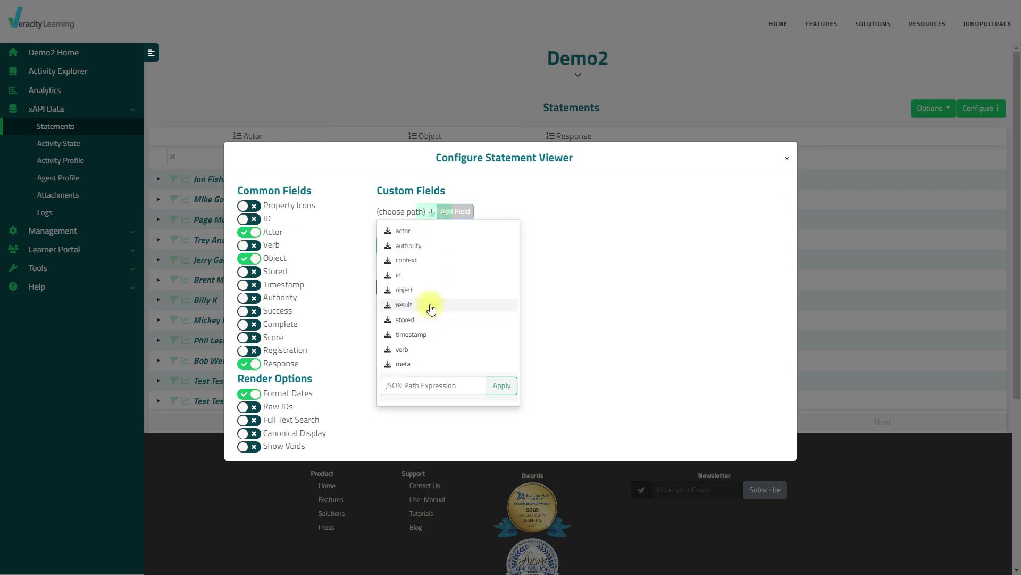
pyautogui.click(431, 309)
pyautogui.click(407, 231)
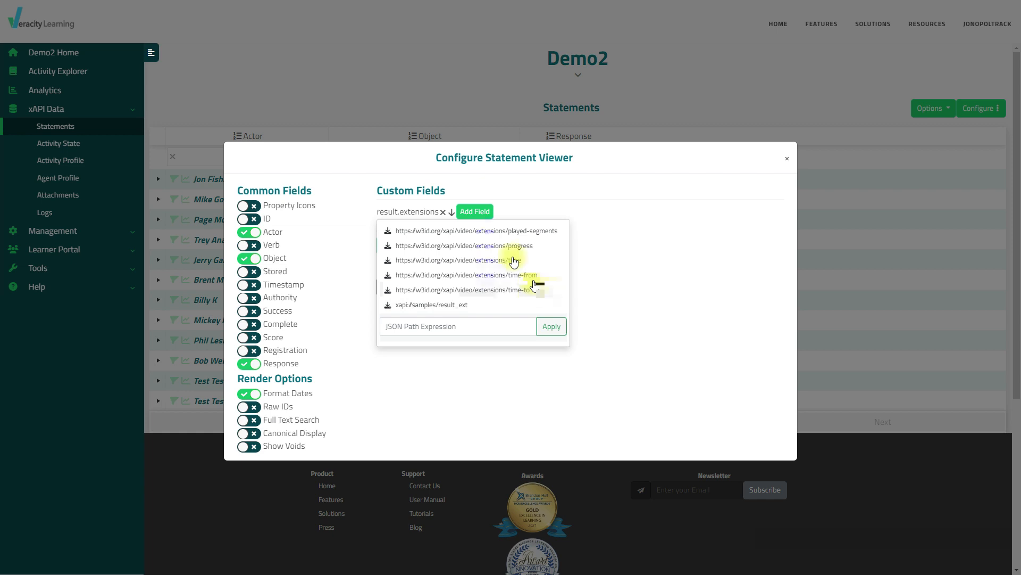
pyautogui.click(452, 307)
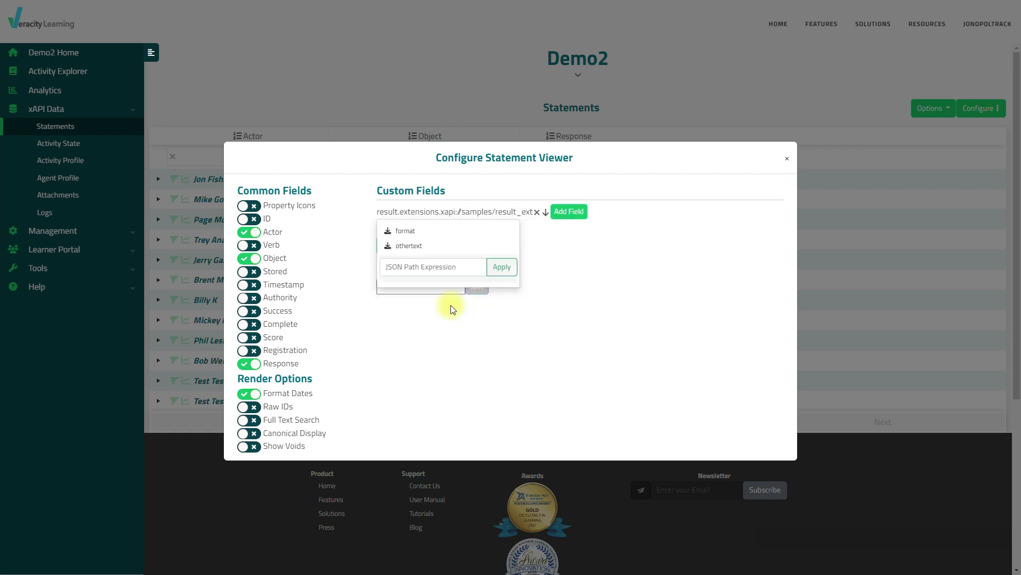
pyautogui.click(423, 248)
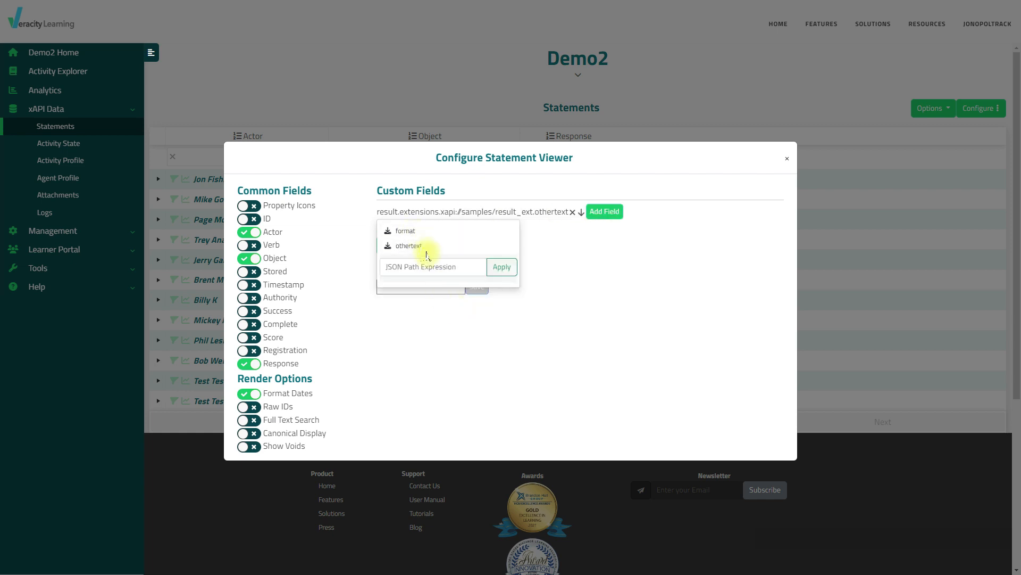
pyautogui.click(605, 212)
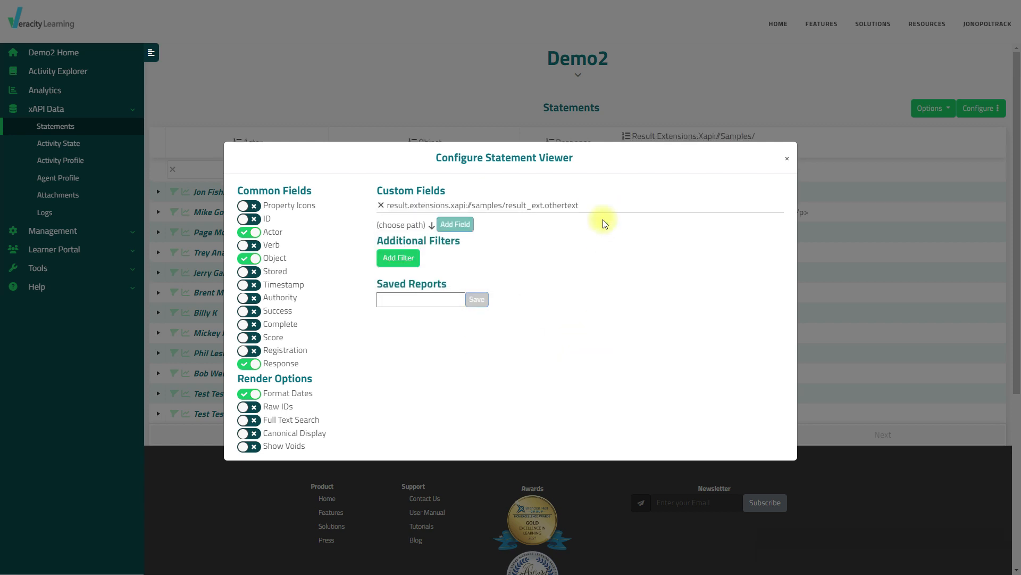
# Add a second custom field for format from the same result_ext result extension.
pyautogui.click(432, 233)
pyautogui.click(417, 323)
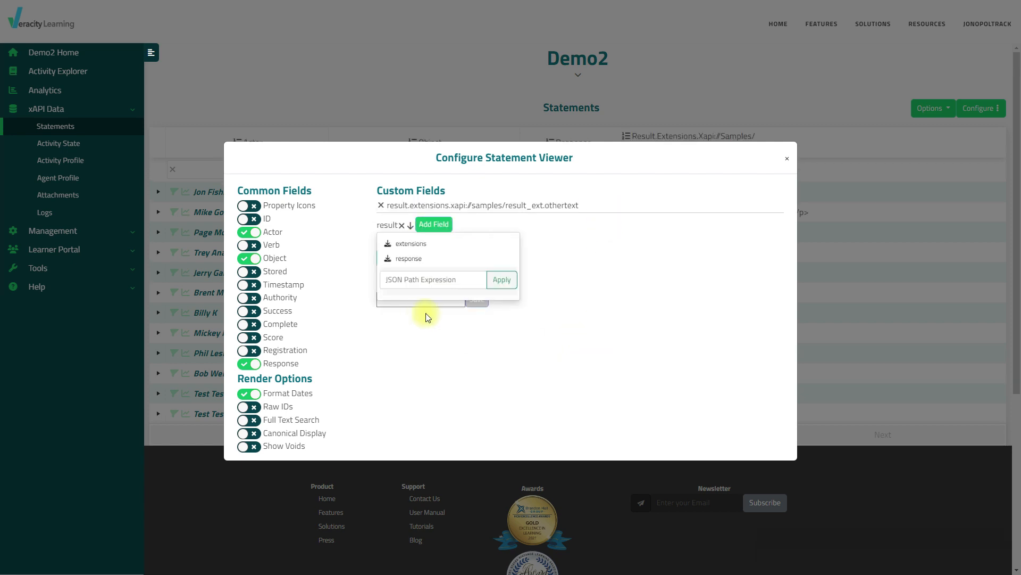
pyautogui.click(418, 250)
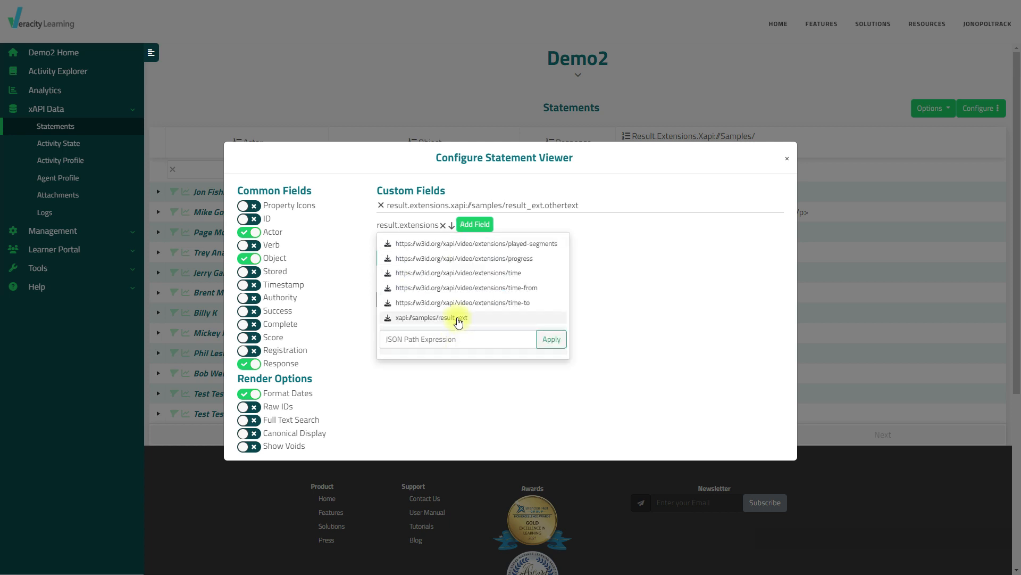
pyautogui.click(456, 317)
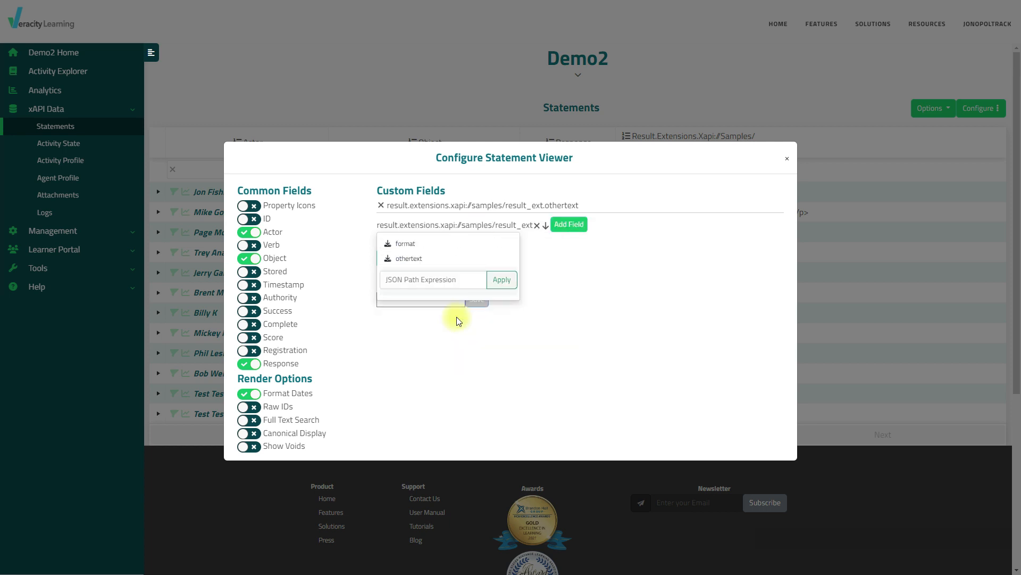
pyautogui.click(407, 244)
pyautogui.click(591, 224)
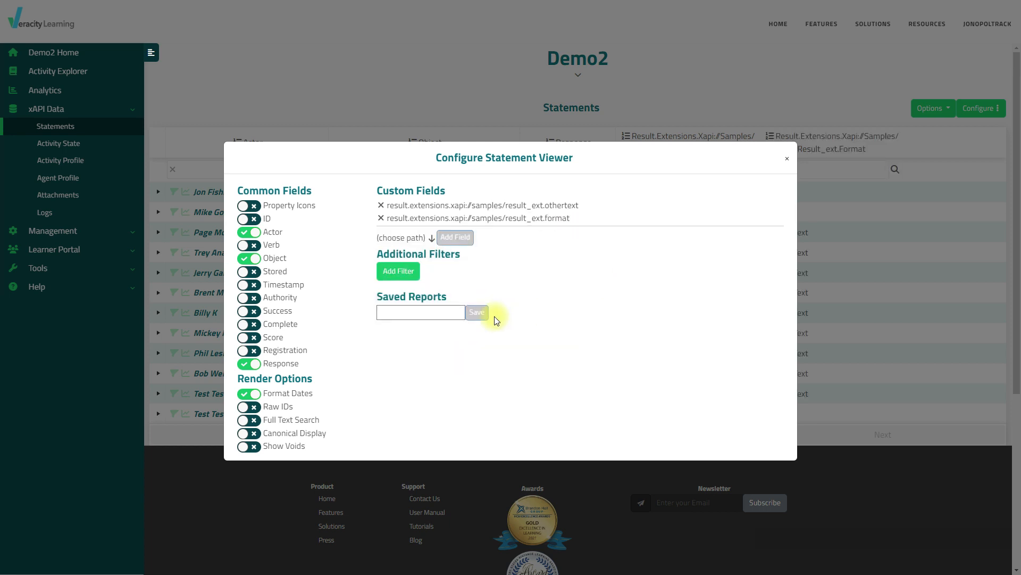
# Add a custom field for userdevice from the xapi://samples/context_ext object in the context extensions.
pyautogui.click(436, 239)
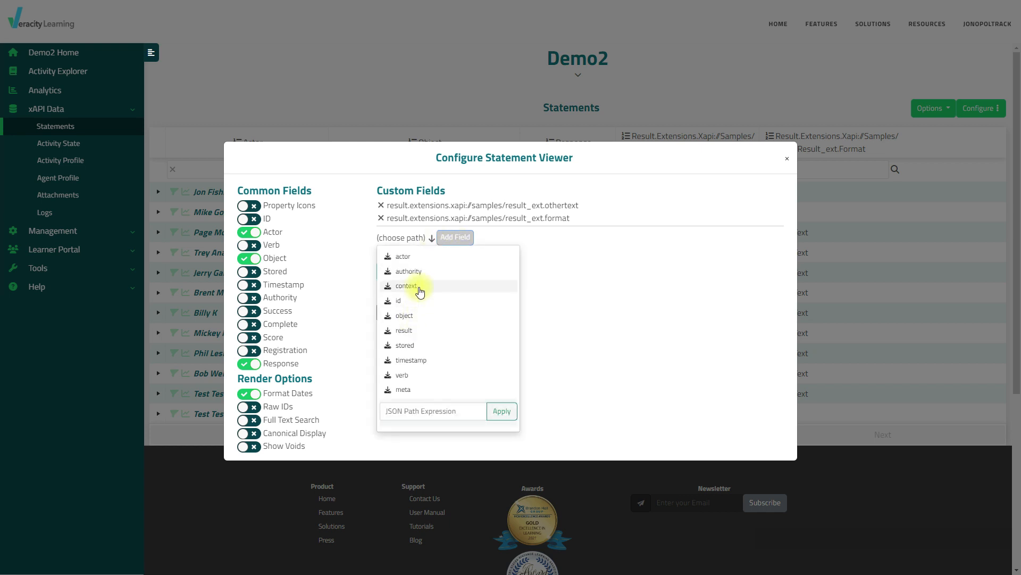
pyautogui.click(420, 290)
pyautogui.click(433, 270)
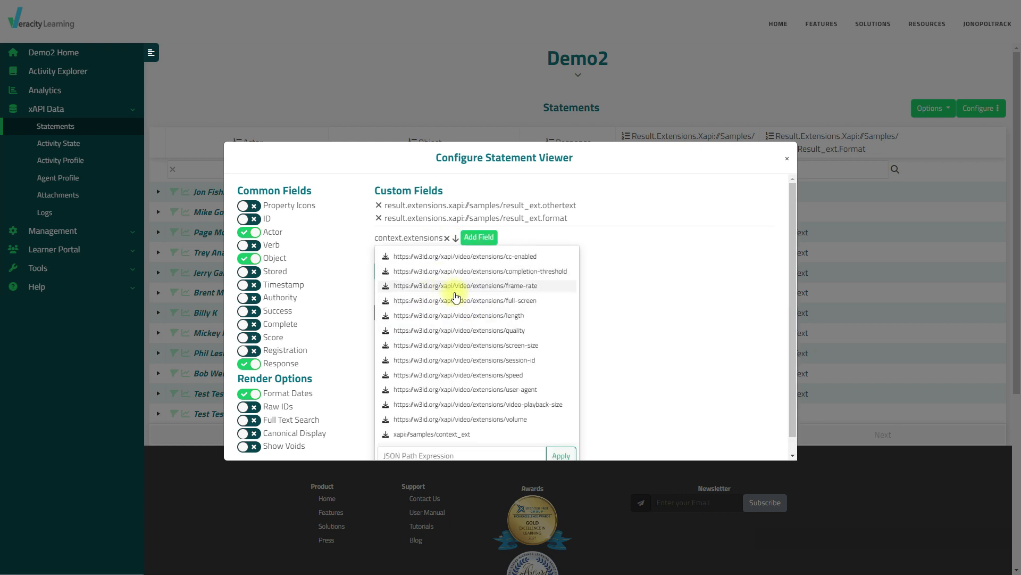
pyautogui.click(467, 434)
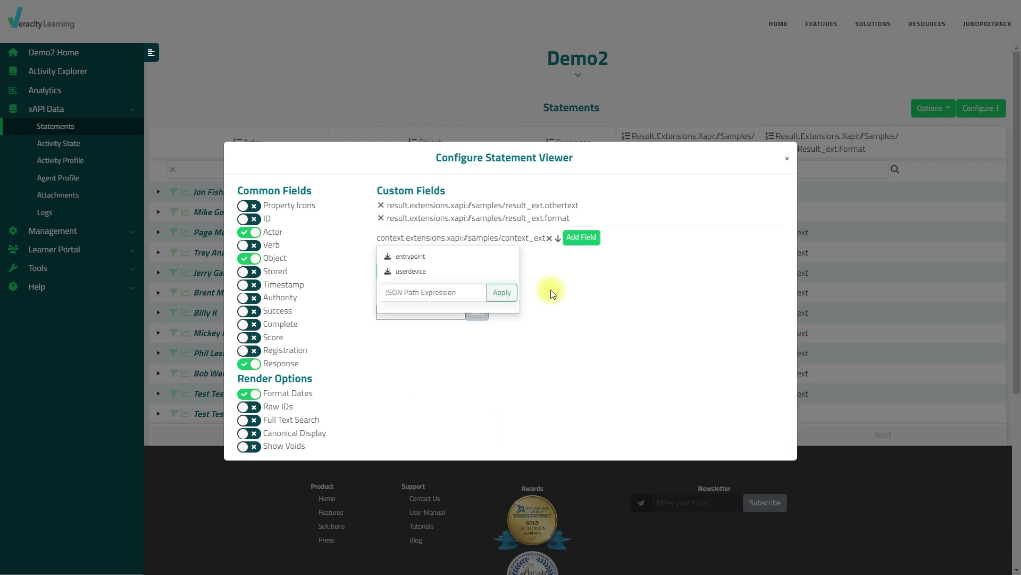
pyautogui.click(421, 270)
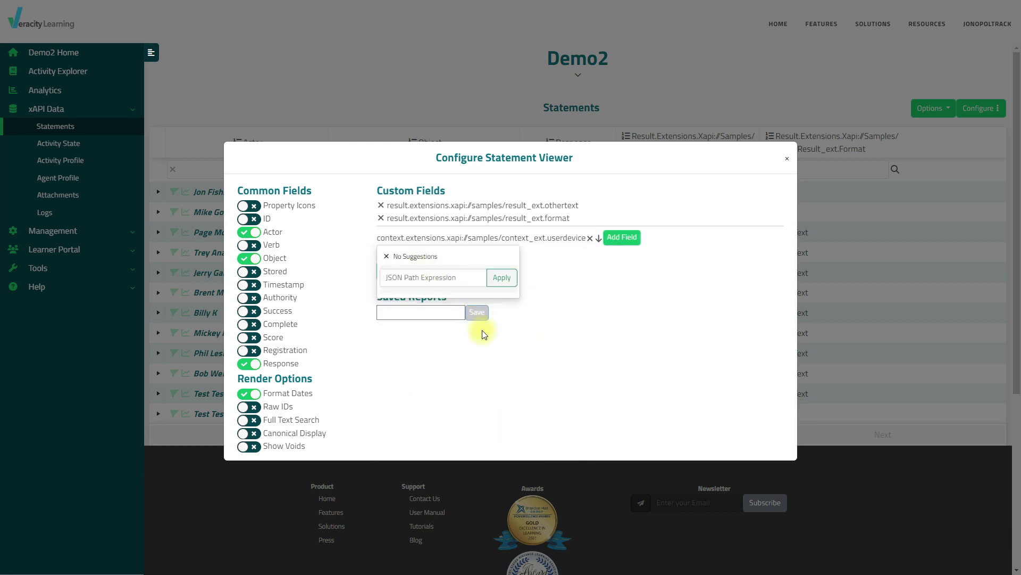
pyautogui.click(622, 237)
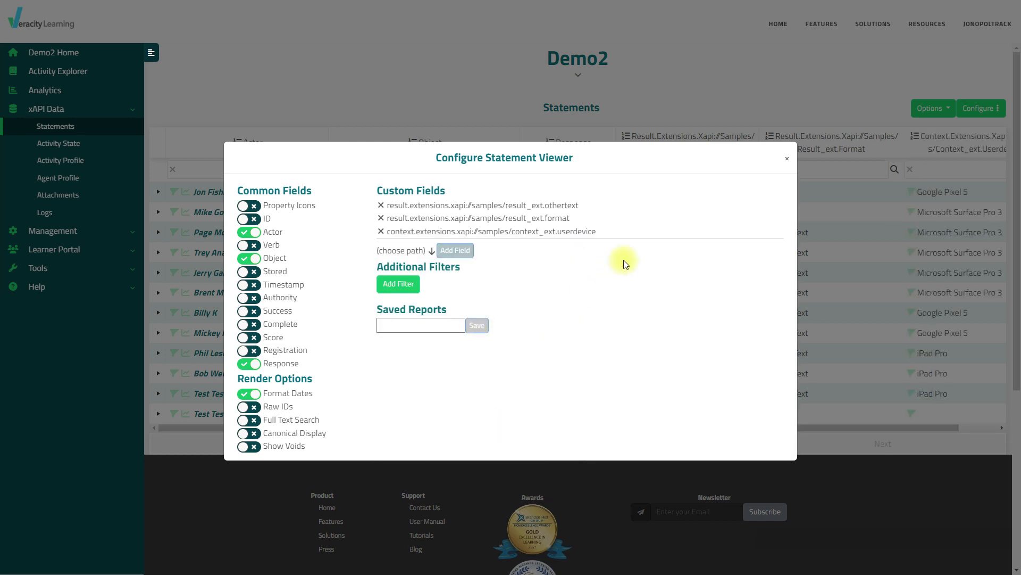
# Add a custom field for entrypoint from the same context_ext context extension and close the viewer configuration.
pyautogui.click(432, 251)
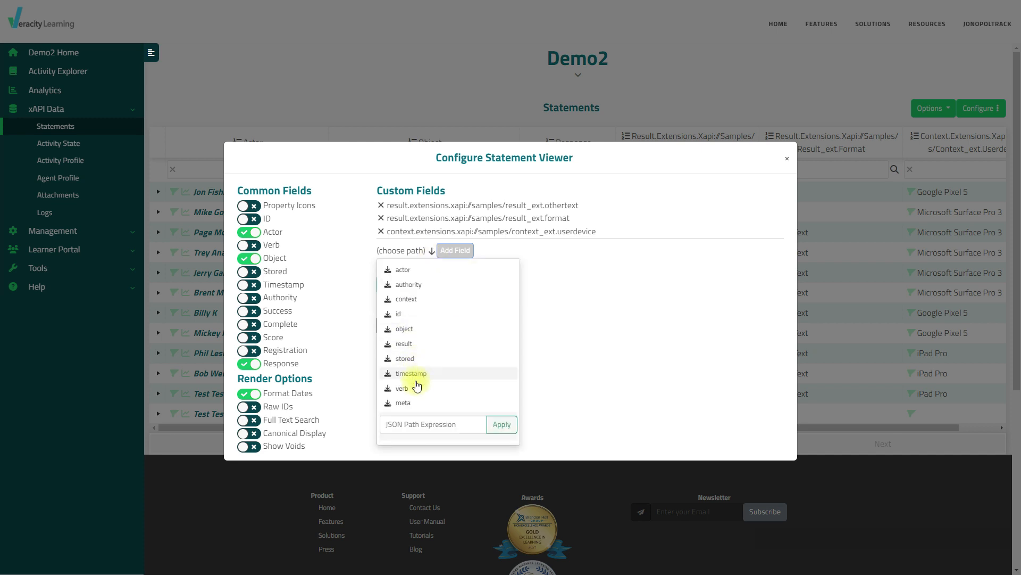
pyautogui.click(417, 301)
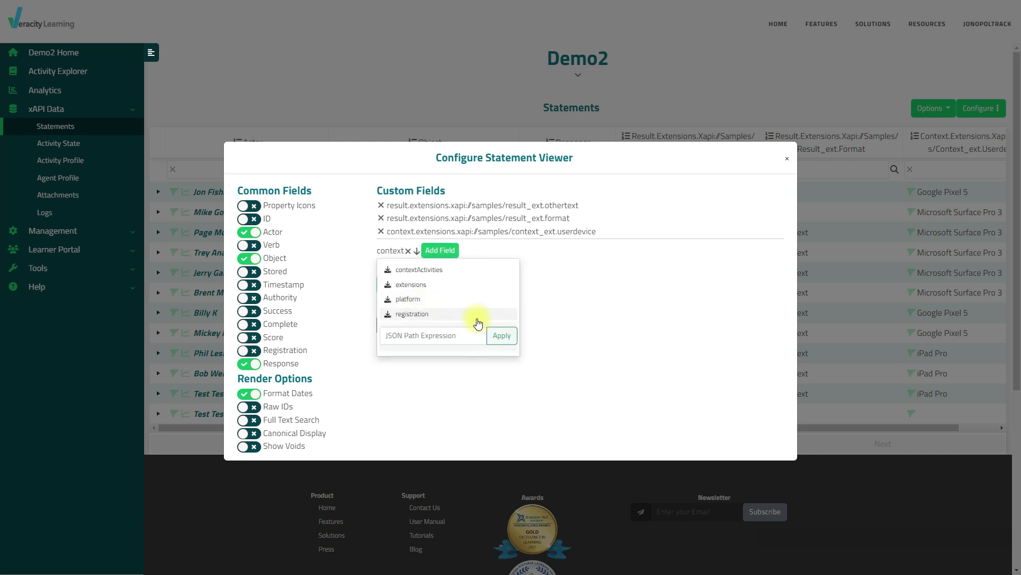
pyautogui.click(430, 286)
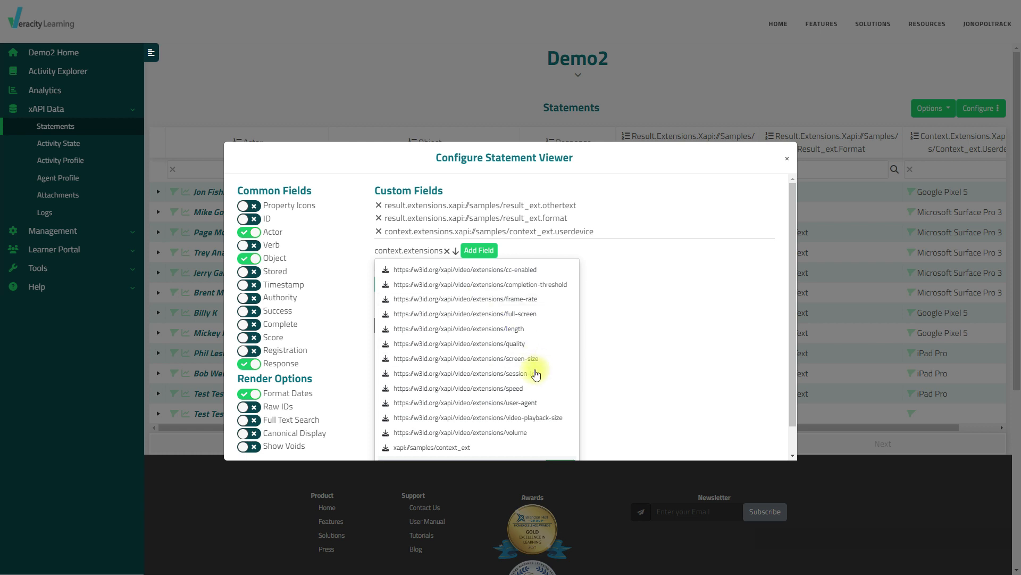
pyautogui.scroll(-1, 535, 374)
pyautogui.click(432, 419)
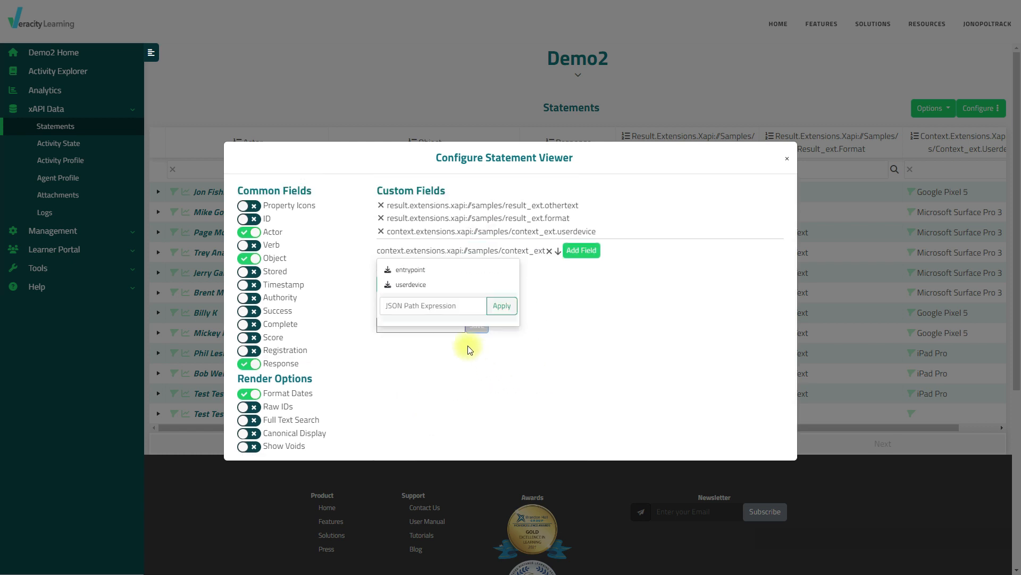
pyautogui.click(426, 270)
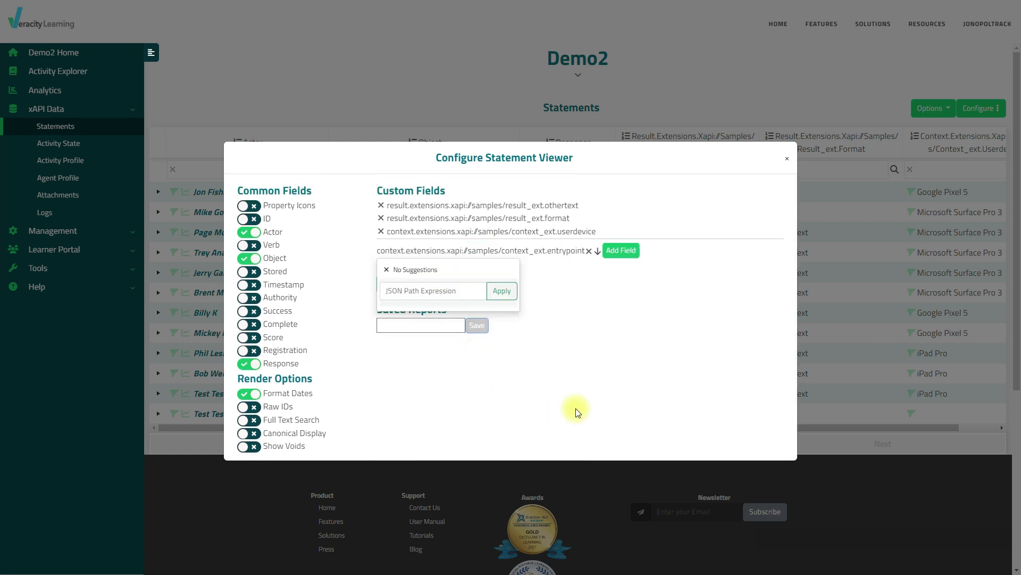
pyautogui.click(620, 250)
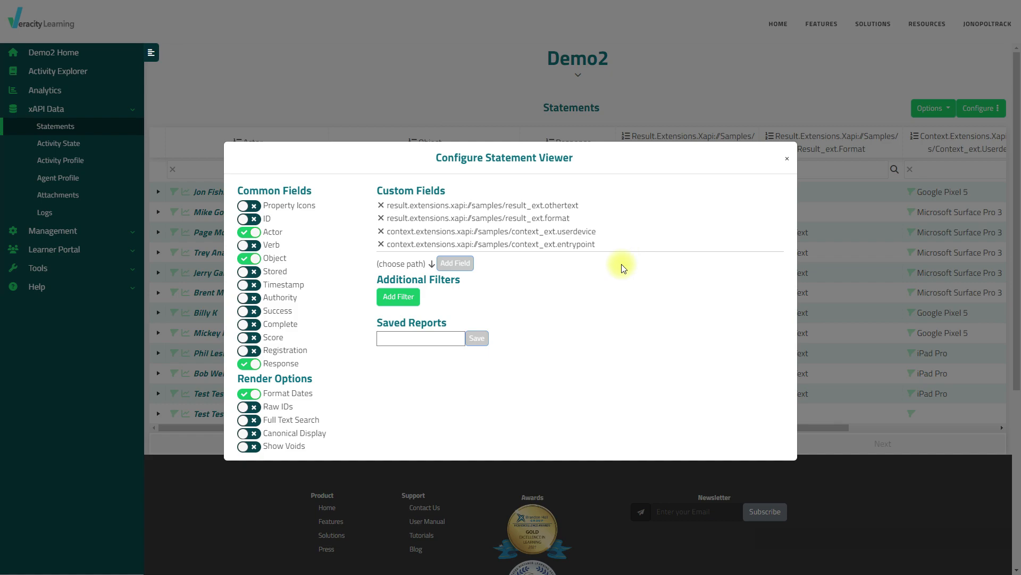
pyautogui.click(794, 158)
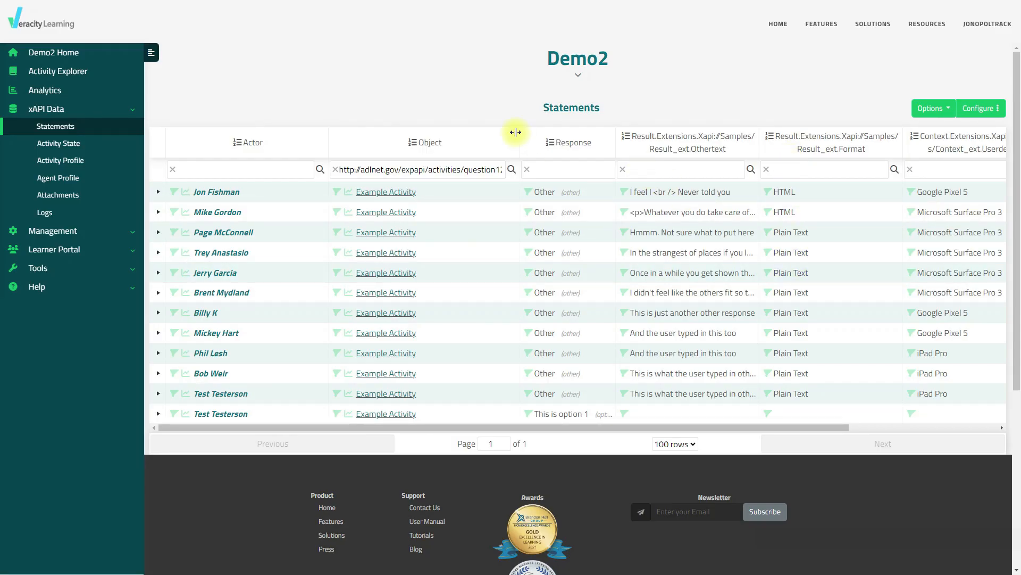
# Narrow the Actor, Object, othertext and format columns of the statements table so that all columns fit on the page.
pyautogui.moveTo(516, 132); pyautogui.dragTo(467, 133)
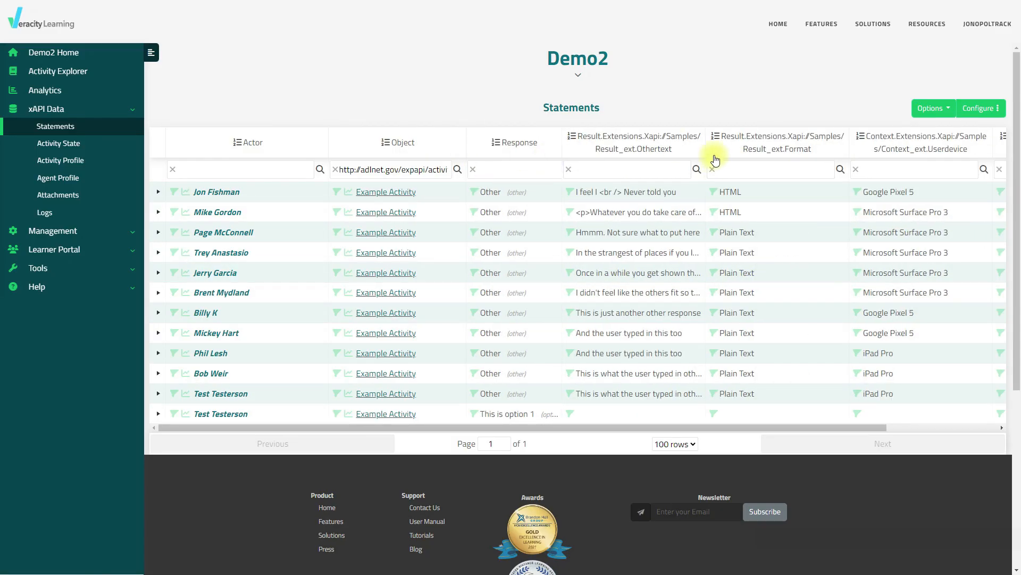
pyautogui.moveTo(850, 153); pyautogui.dragTo(797, 159)
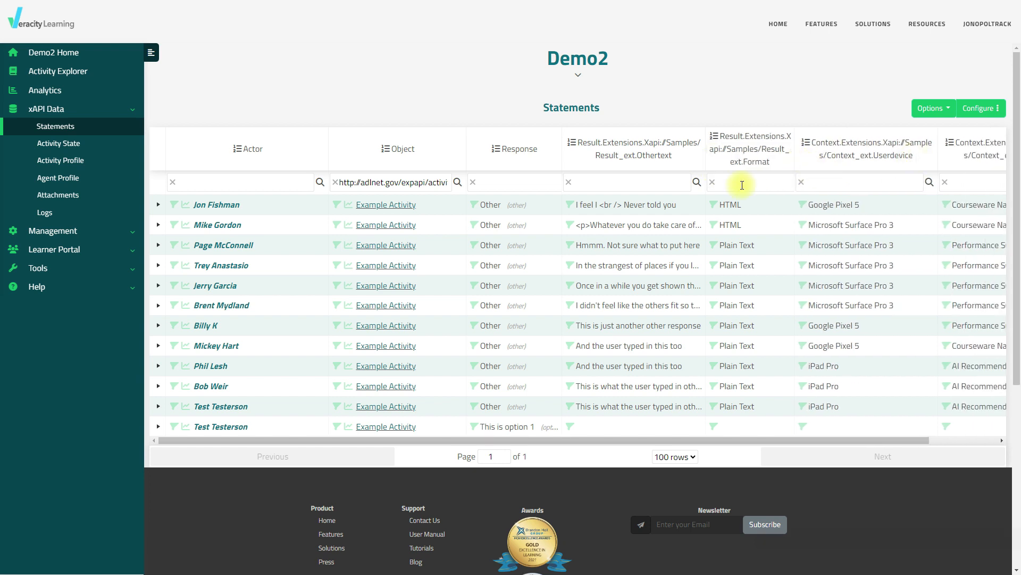
pyautogui.moveTo(706, 143); pyautogui.dragTo(678, 153)
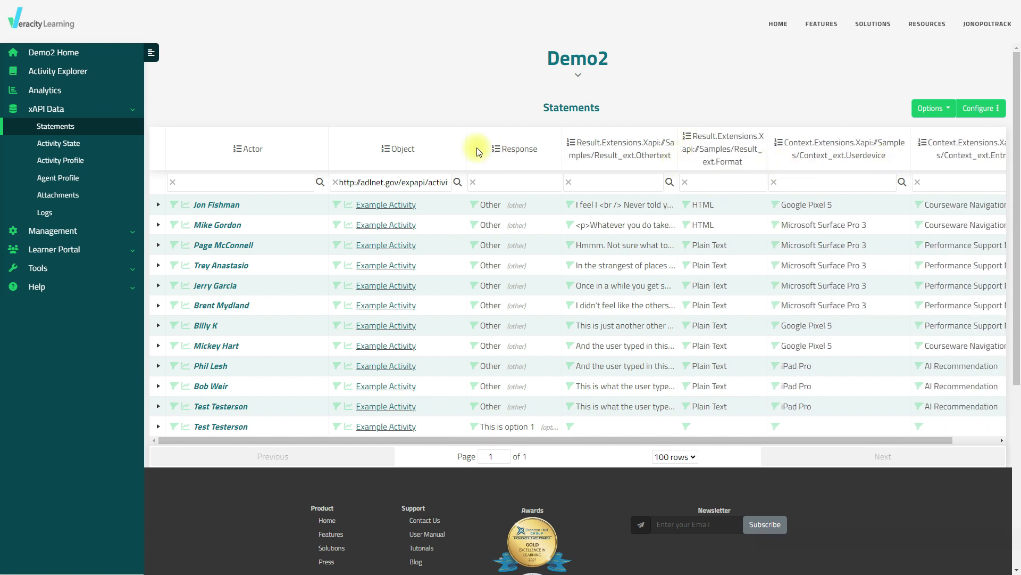
pyautogui.moveTo(479, 151); pyautogui.dragTo(403, 151)
pyautogui.moveTo(329, 145); pyautogui.dragTo(278, 156)
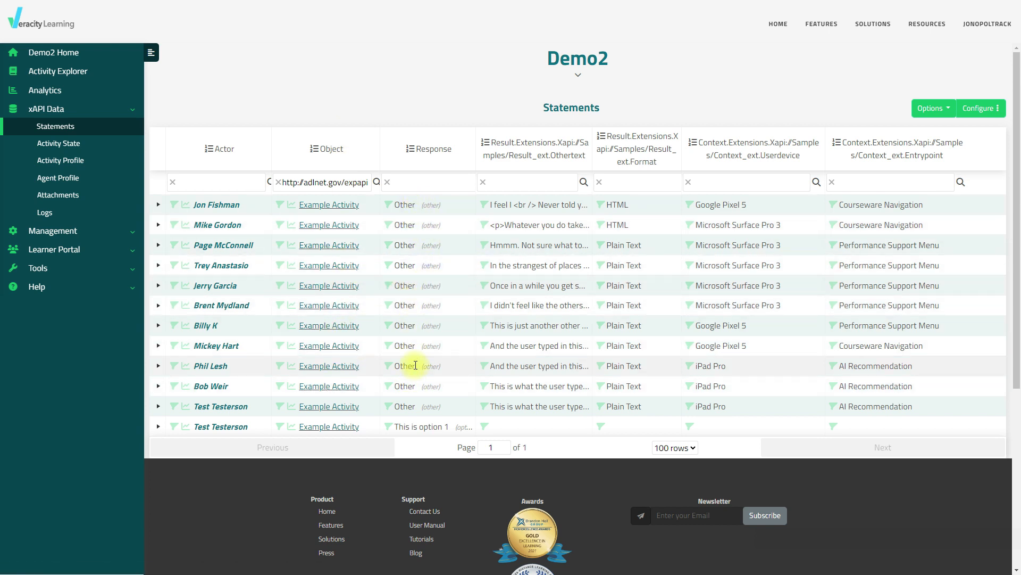
# Filter the statements to the user device Microsoft Surface Pro 3 and the entry point Performance Support Menu.
pyautogui.scroll(-2, 414, 360)
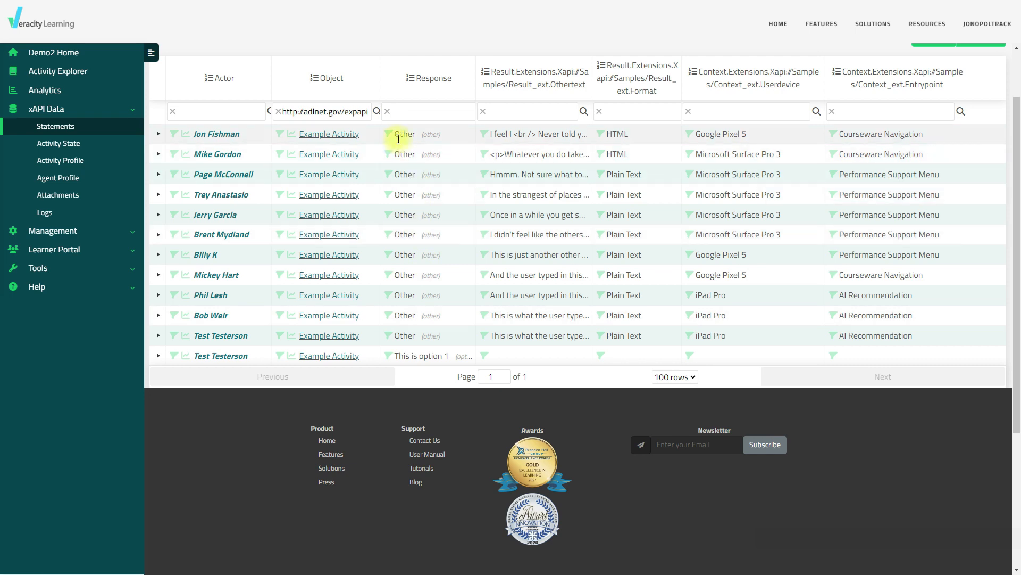
pyautogui.scroll(2, 559, 250)
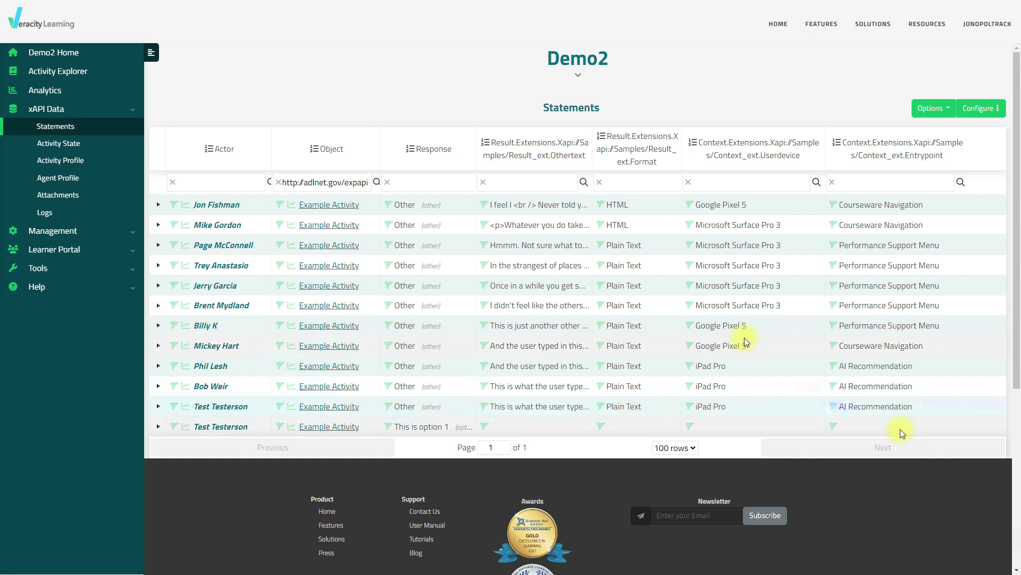
pyautogui.click(688, 247)
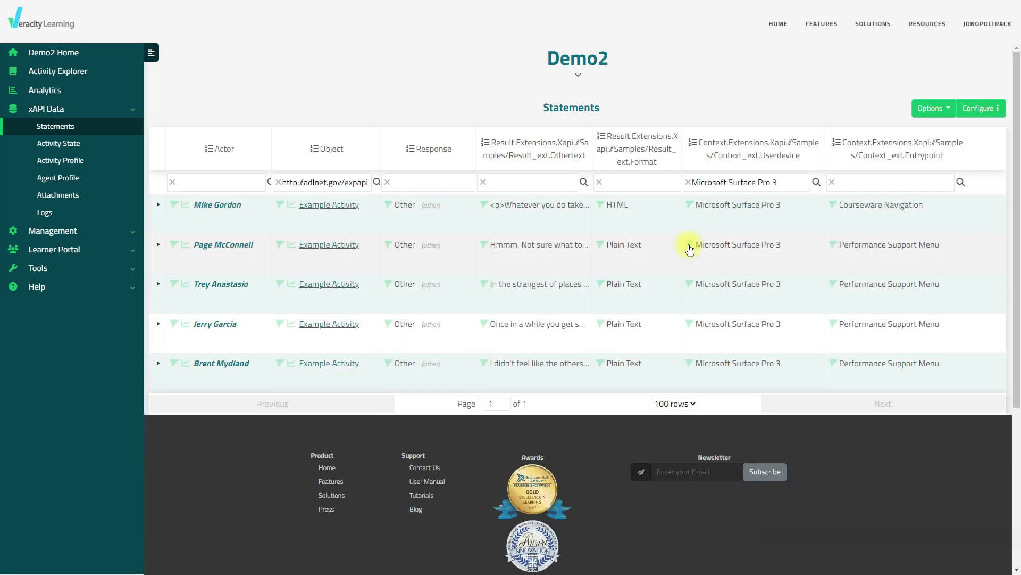
pyautogui.click(834, 246)
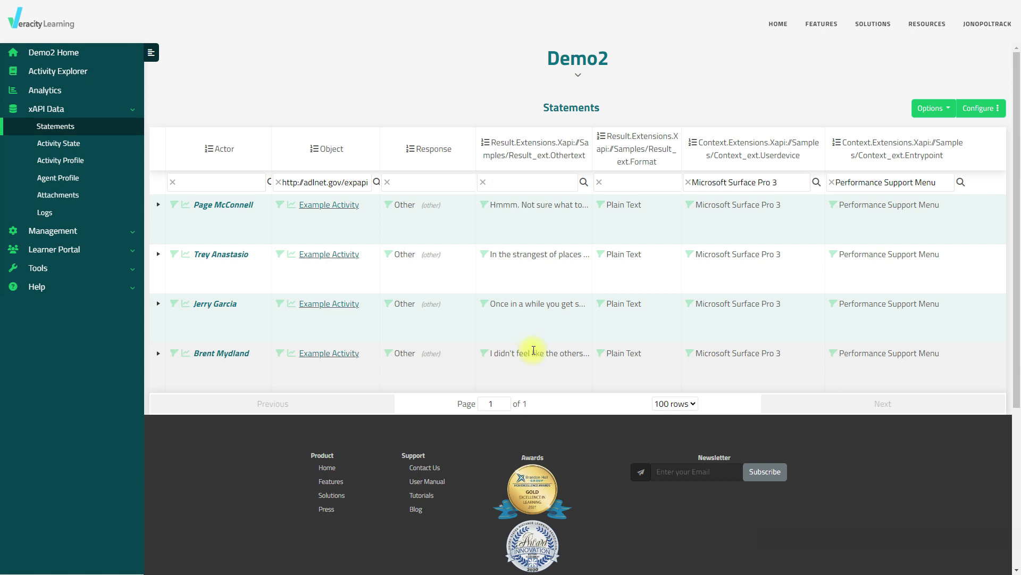
# Download the filtered statements as a CSV file named statementViewerExport.csv in the Downloads Test folder.
pyautogui.click(944, 113)
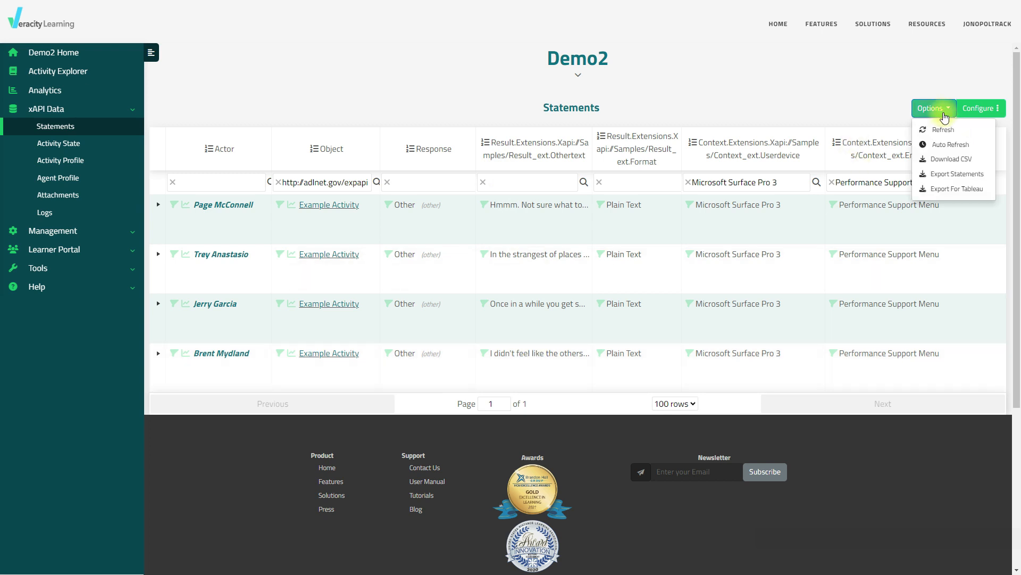
pyautogui.click(944, 158)
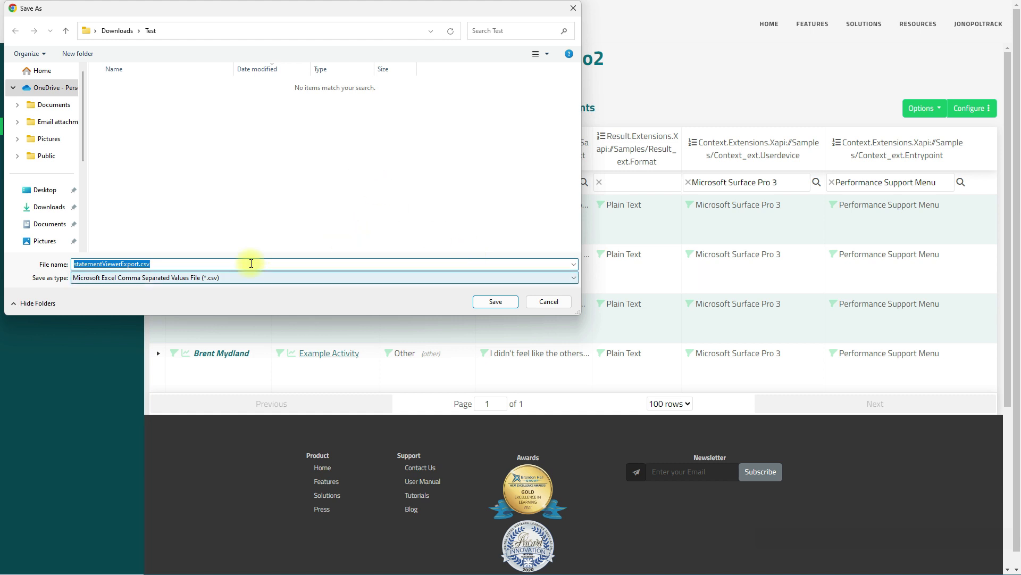
pyautogui.click(494, 303)
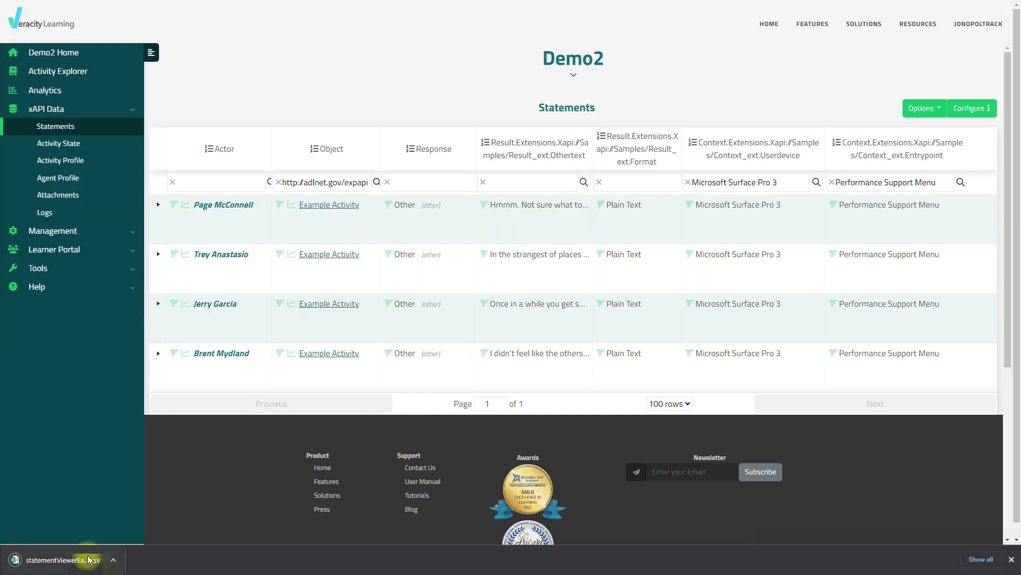
# Open the downloaded statementViewerExport.csv in Excel and widen the Actor, Object, userdevice and entrypoint columns.
pyautogui.click(87, 568)
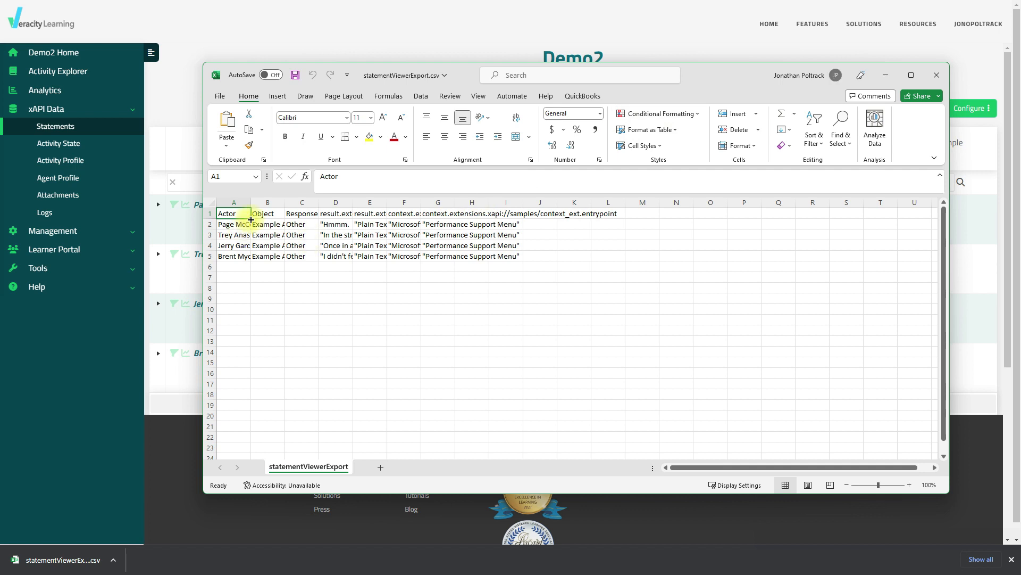
pyautogui.doubleClick(251, 202)
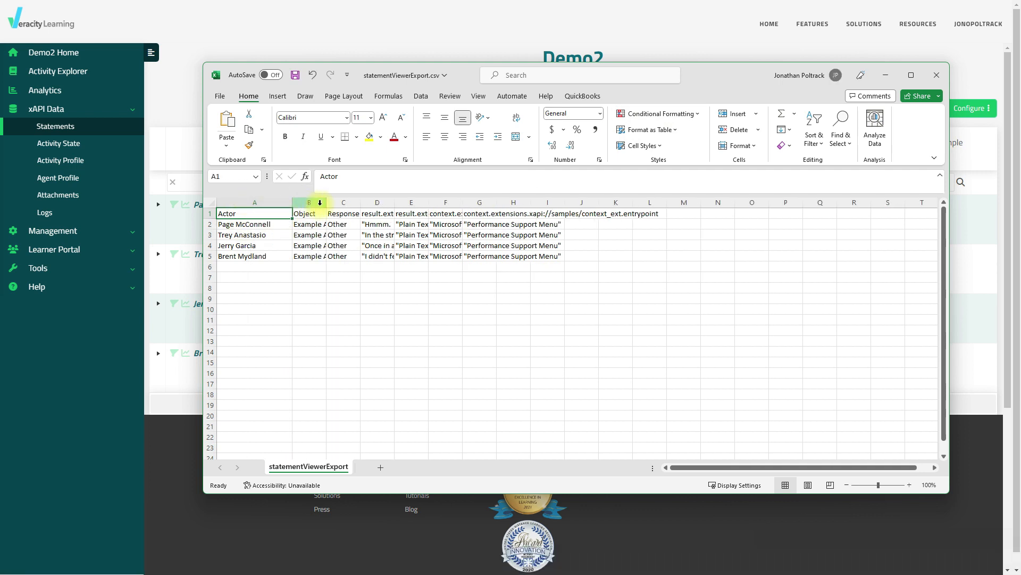
pyautogui.moveTo(327, 202); pyautogui.dragTo(418, 203)
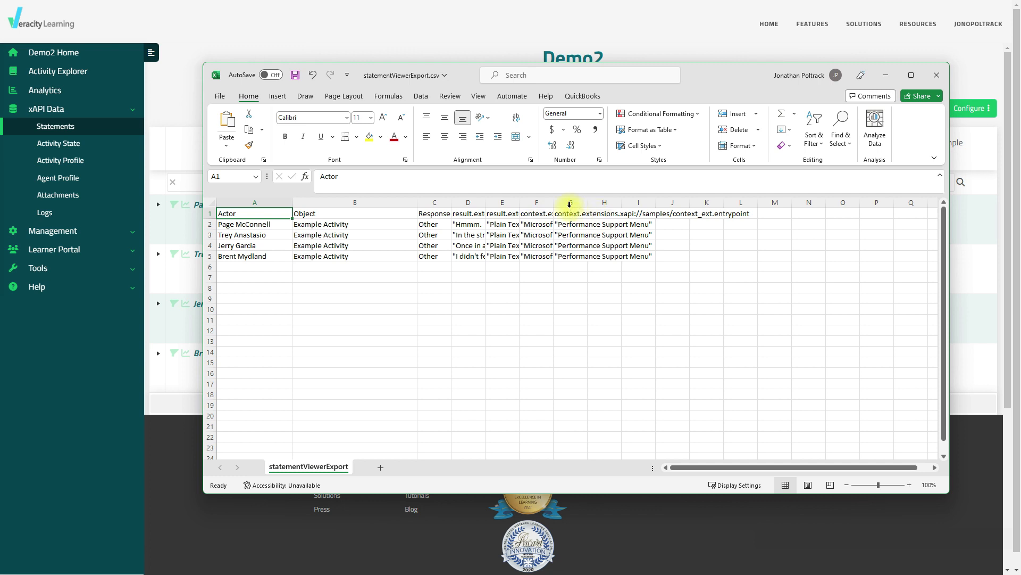
pyautogui.moveTo(554, 203); pyautogui.dragTo(745, 203)
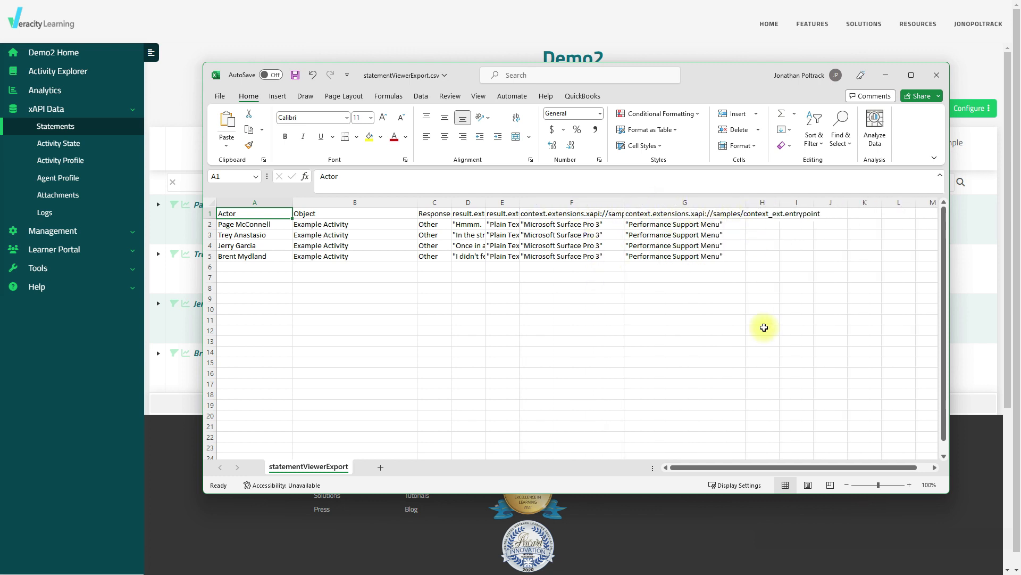
# Select the exported data rows A2:G5 to review them, and move the workbook window out of view.
pyautogui.click(691, 234)
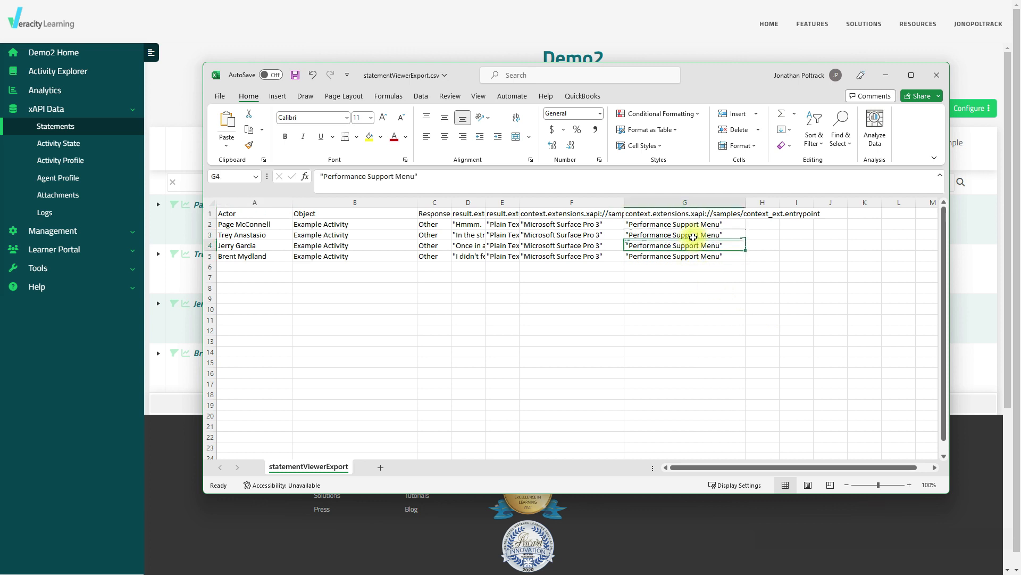
pyautogui.moveTo(271, 224); pyautogui.dragTo(692, 257)
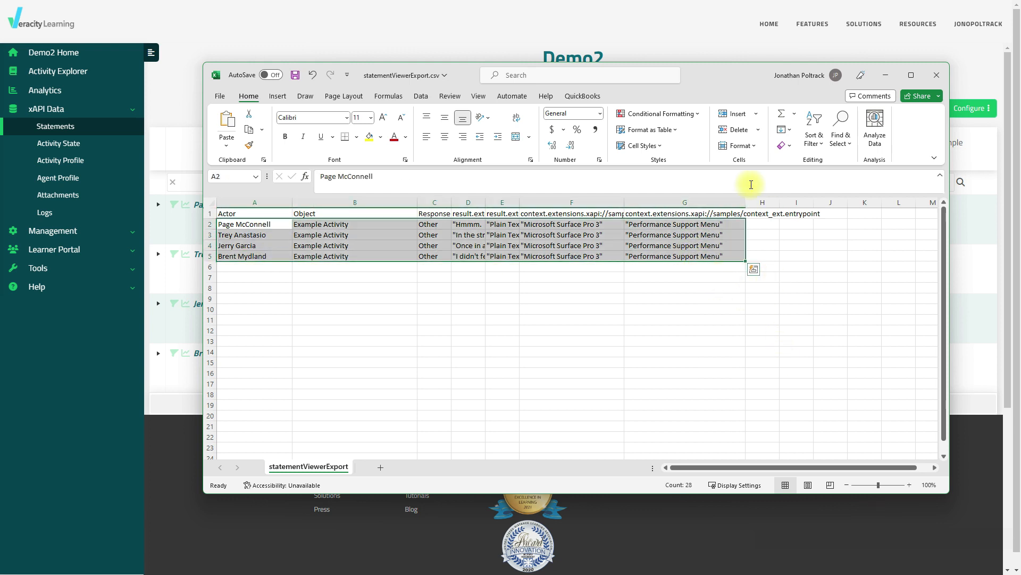
pyautogui.moveTo(730, 72); pyautogui.dragTo(0, 125)
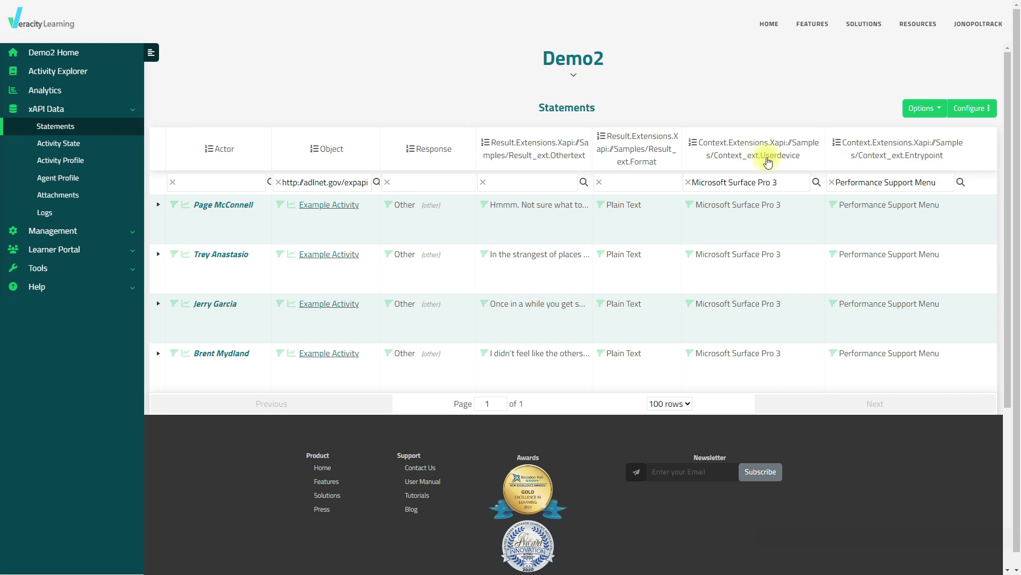
# Save the current statement viewer setup as a report named MS PSM Report and close the configuration.
pyautogui.click(923, 108)
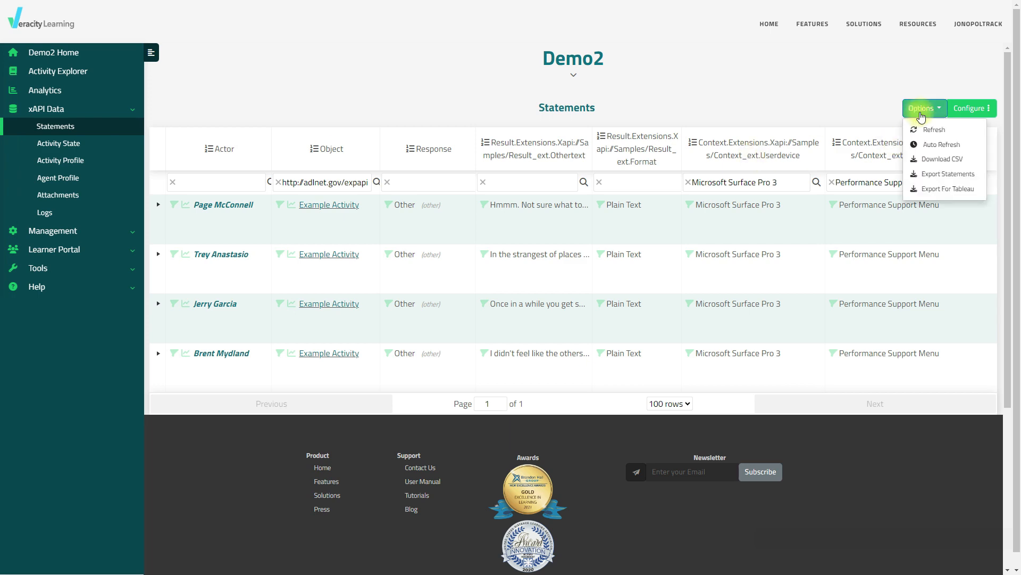
pyautogui.click(974, 109)
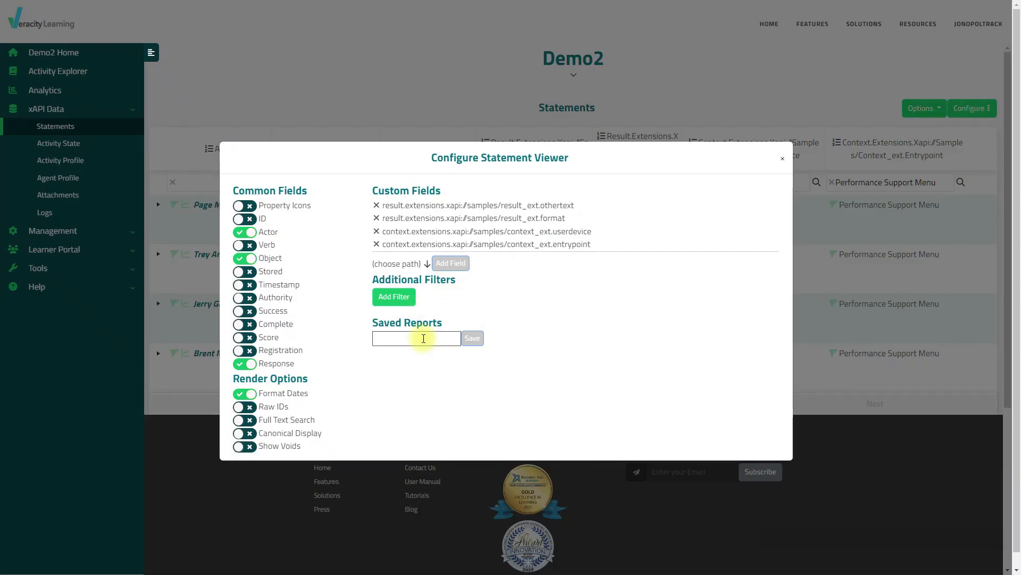
pyautogui.click(418, 335)
pyautogui.write('MS PSM Report')
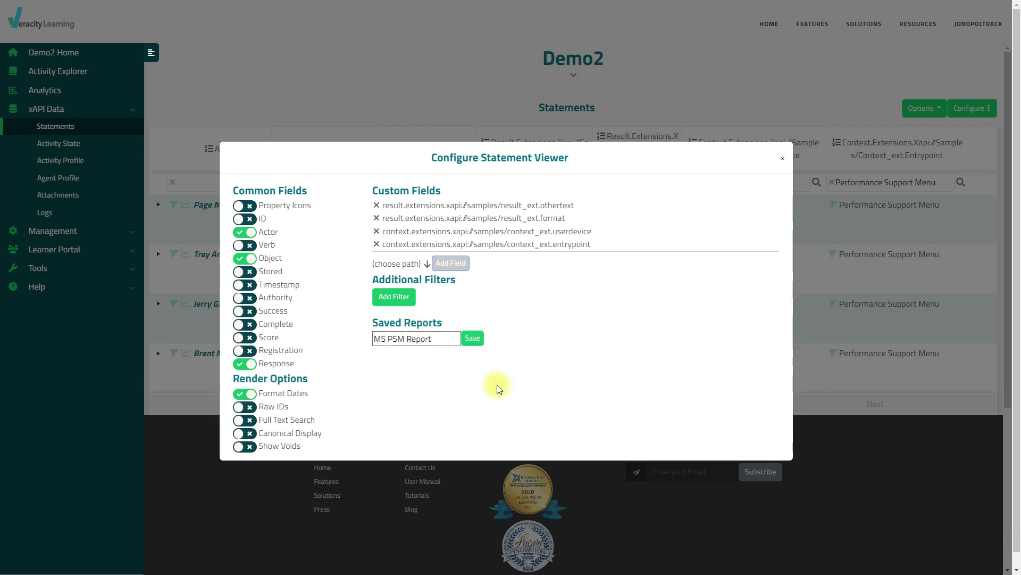
pyautogui.click(474, 339)
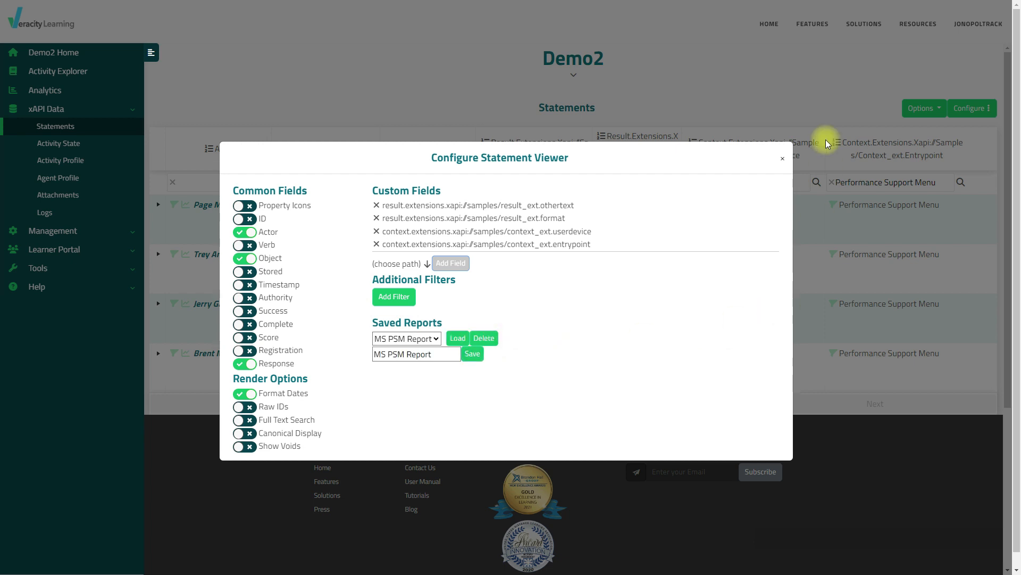
pyautogui.click(783, 159)
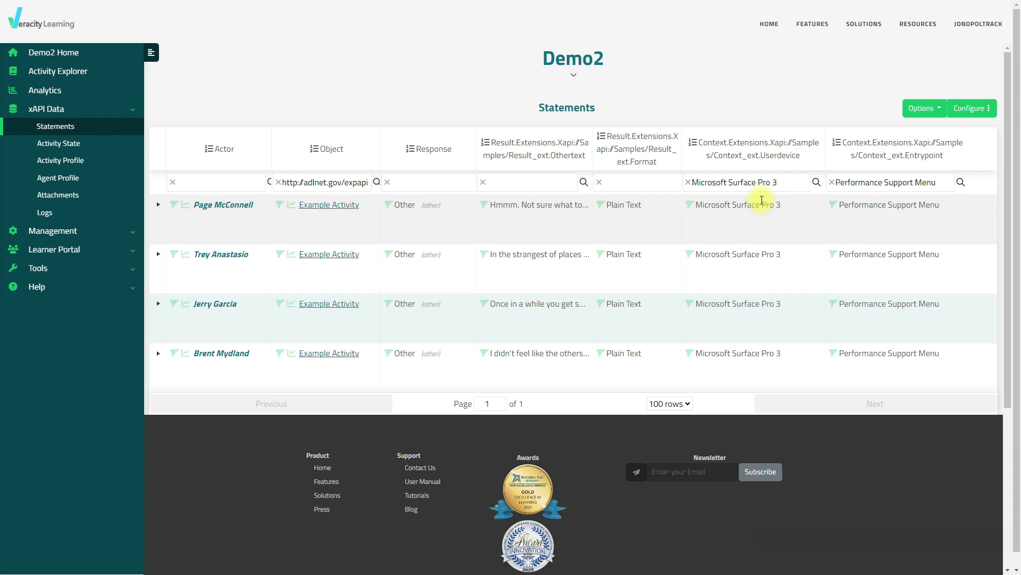
# Clear the userdevice and entrypoint filters and filter the statements to the response other.
pyautogui.click(688, 182)
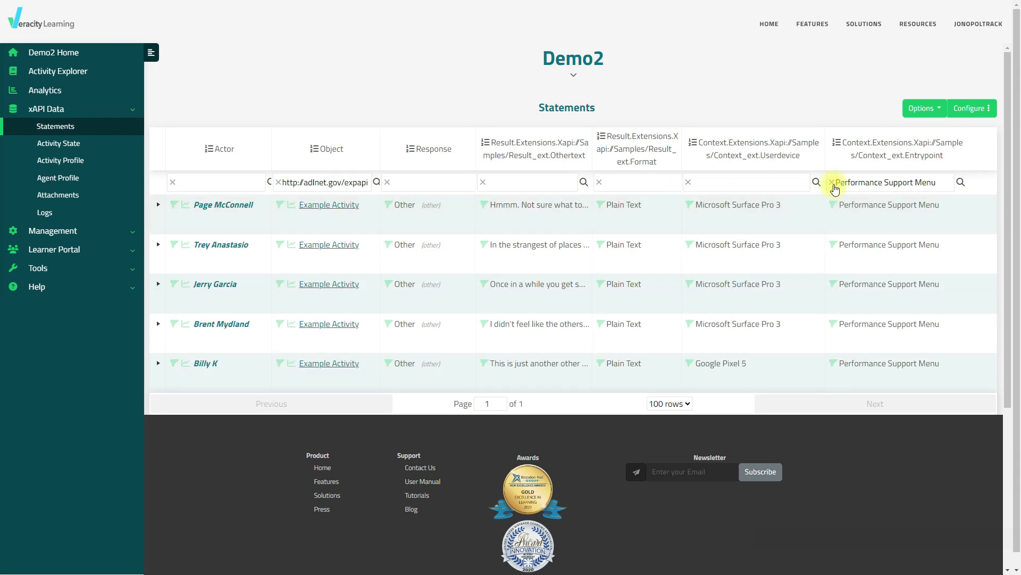
pyautogui.click(832, 182)
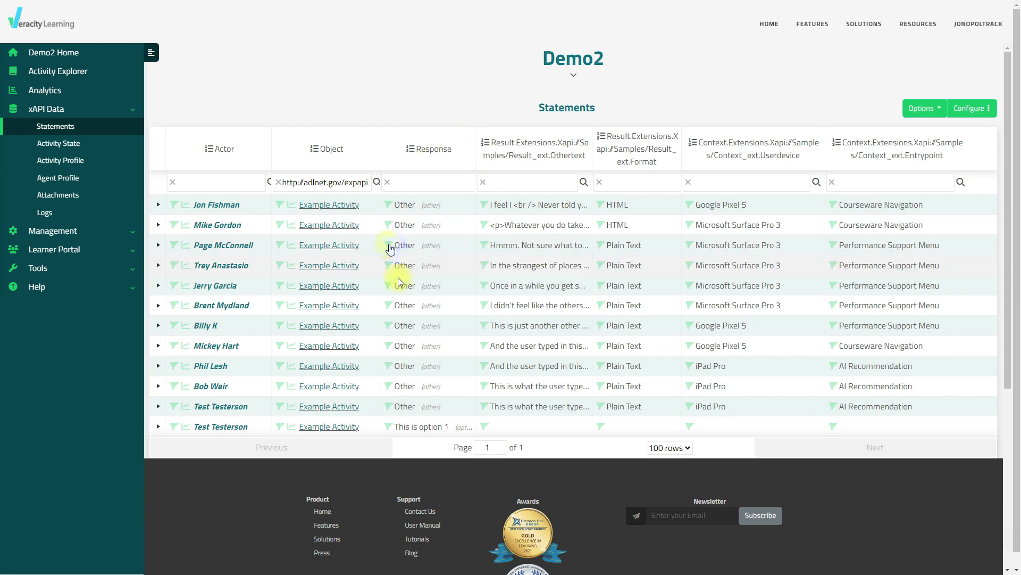
pyautogui.click(387, 266)
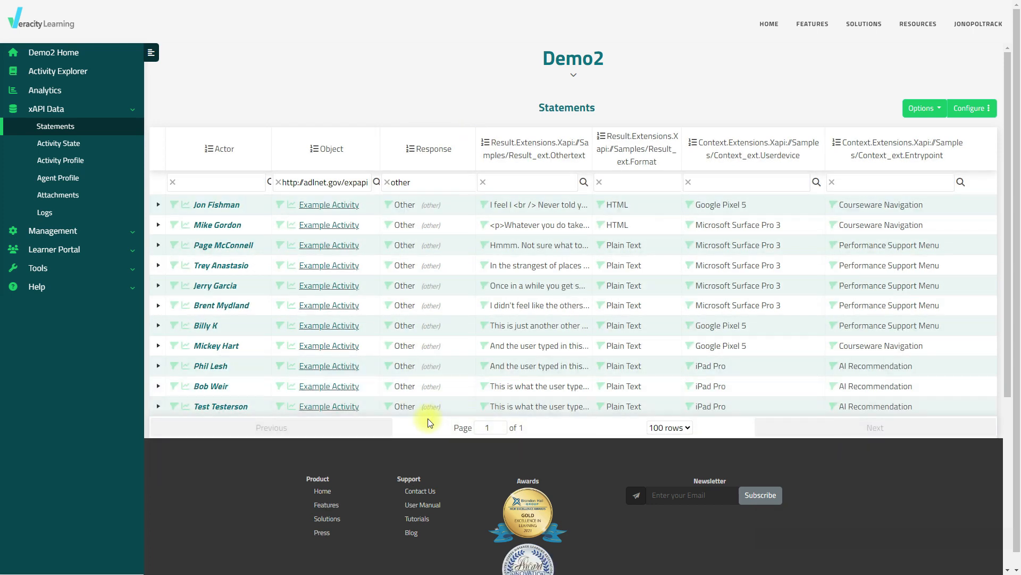
# Download the statements filtered by response as statementViewerExport (1).csv in the Downloads Test folder.
pyautogui.click(925, 108)
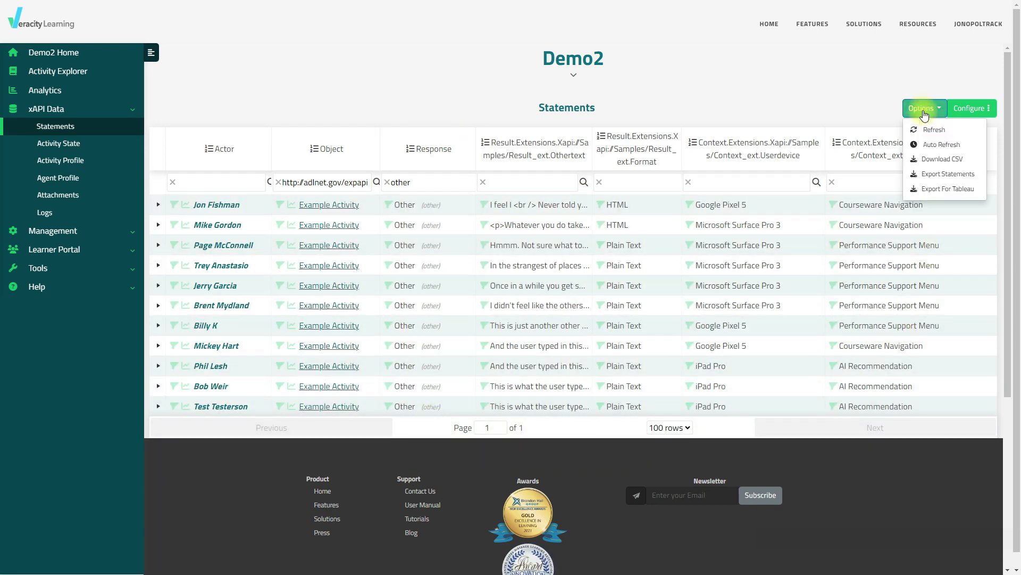
pyautogui.click(936, 160)
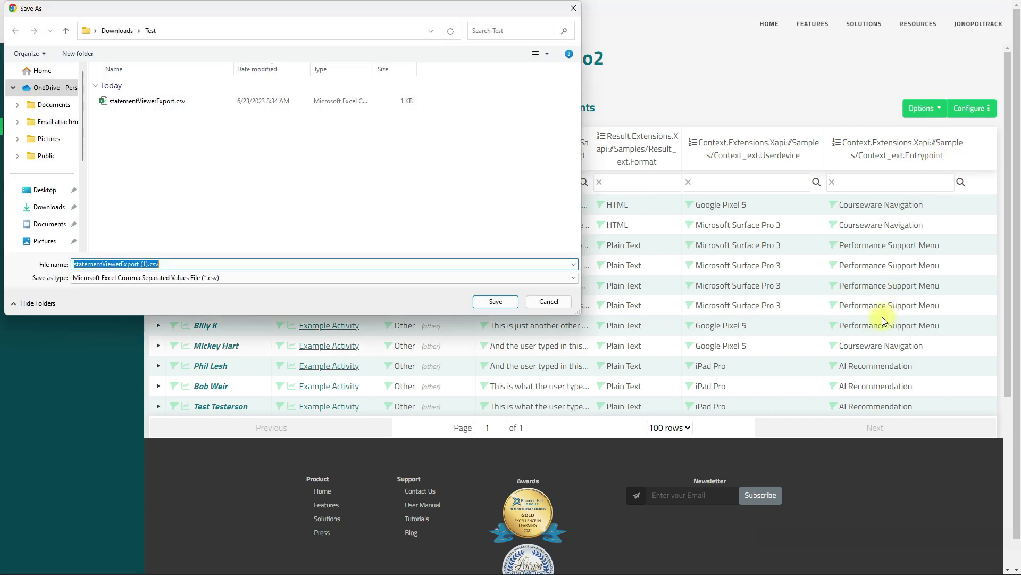
pyautogui.click(500, 301)
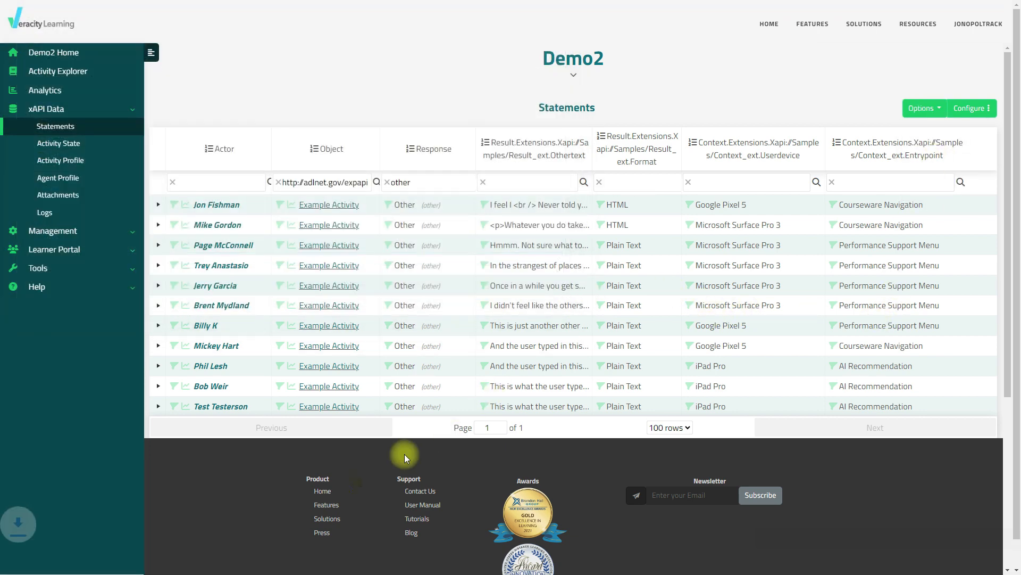
# Open the downloaded statementViewerExport (1).csv in Excel and widen the userdevice and entrypoint columns.
pyautogui.click(59, 560)
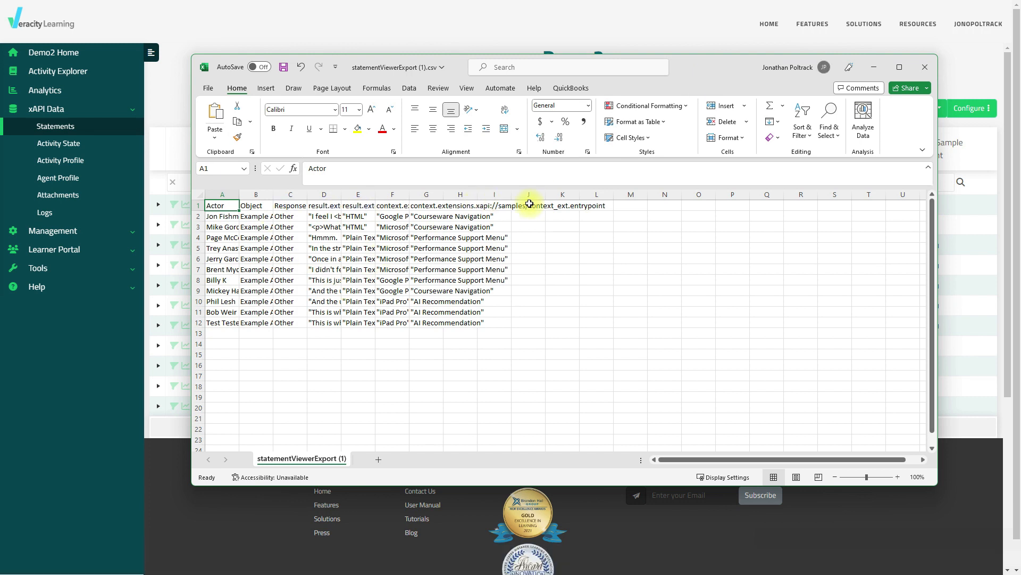
pyautogui.moveTo(462, 195); pyautogui.dragTo(597, 195)
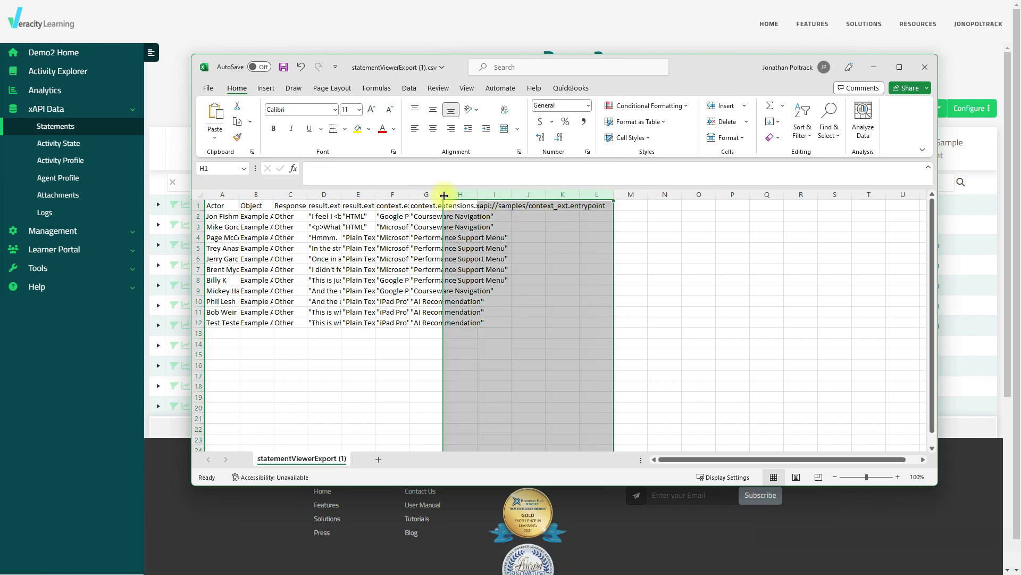
pyautogui.moveTo(444, 196); pyautogui.dragTo(558, 196)
pyautogui.moveTo(411, 194); pyautogui.dragTo(483, 197)
# Review the Microsoft Surface Pro 3 cells F3:F7 and the entry point in G6, and move the workbook out of view.
pyautogui.click(459, 271)
pyautogui.moveTo(433, 229); pyautogui.dragTo(441, 269)
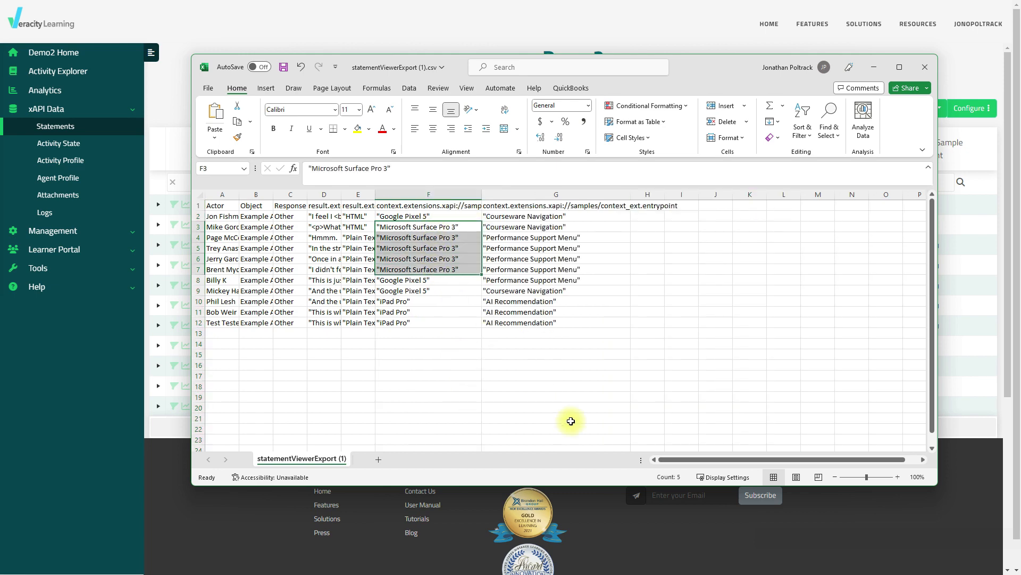
pyautogui.click(559, 259)
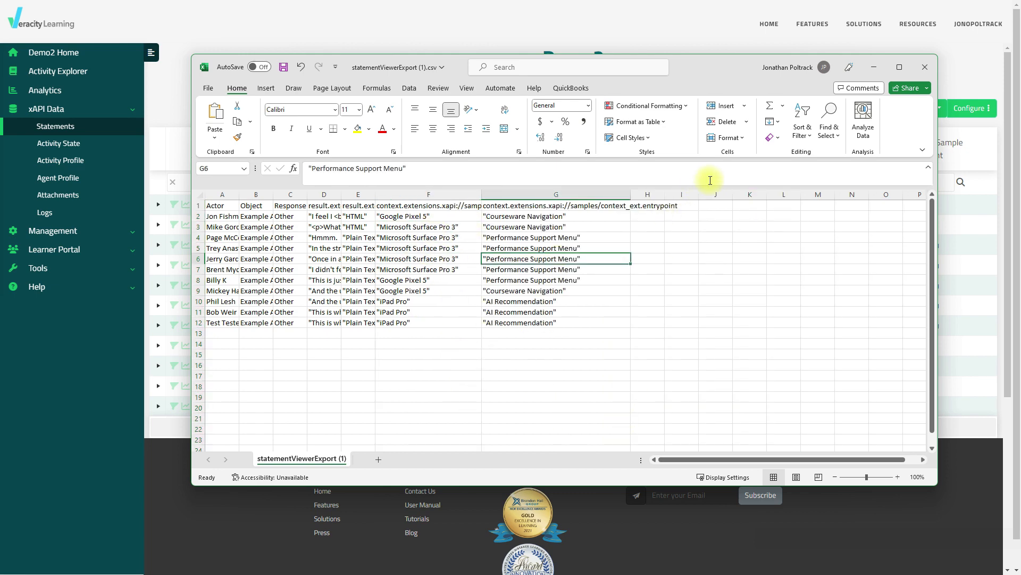
pyautogui.moveTo(747, 68); pyautogui.dragTo(0, 113)
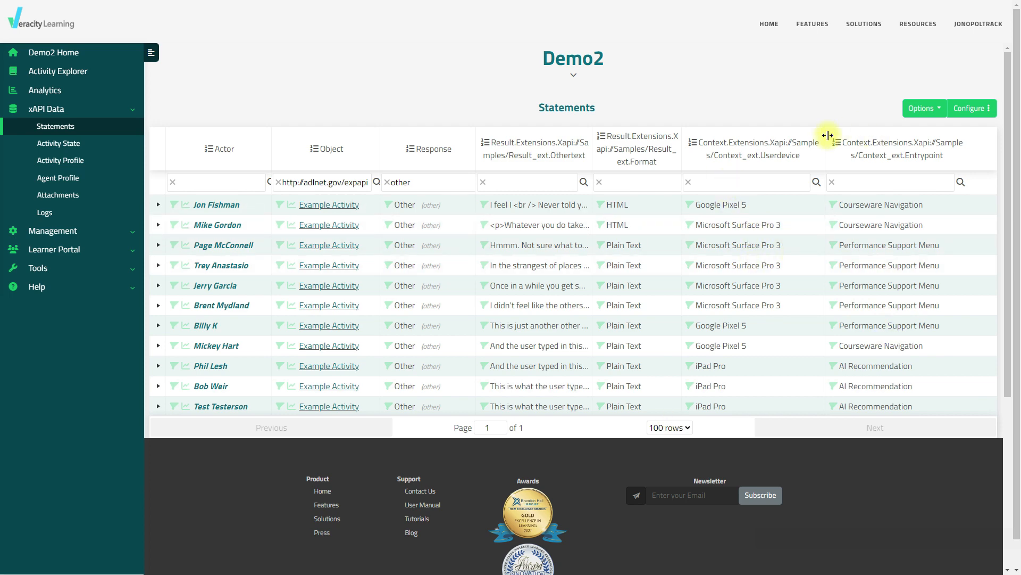
# List the unique values of the userdevice extension, examine the count for each device, and return to the statements.
pyautogui.click(692, 145)
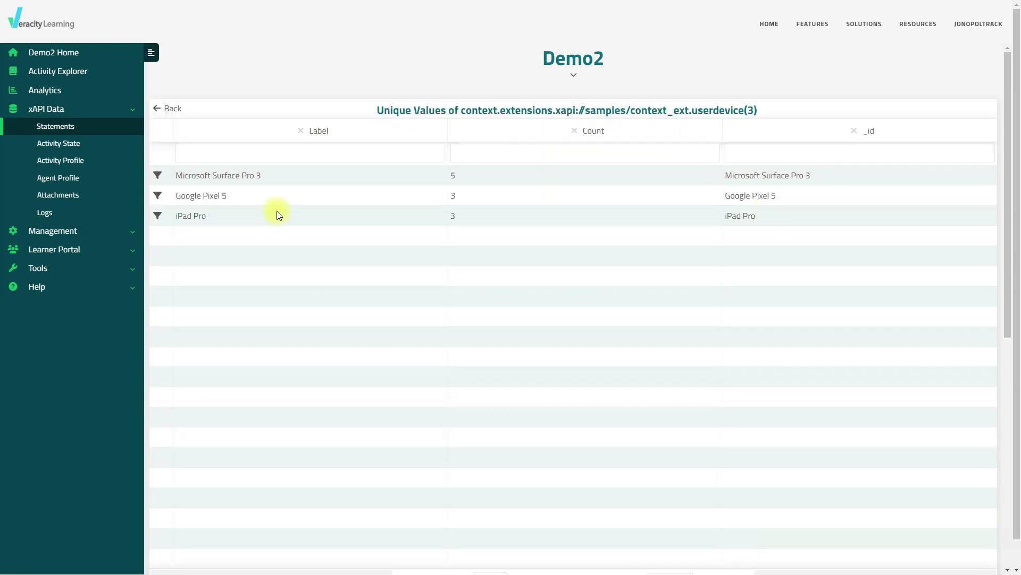
pyautogui.moveTo(460, 180); pyautogui.dragTo(213, 176)
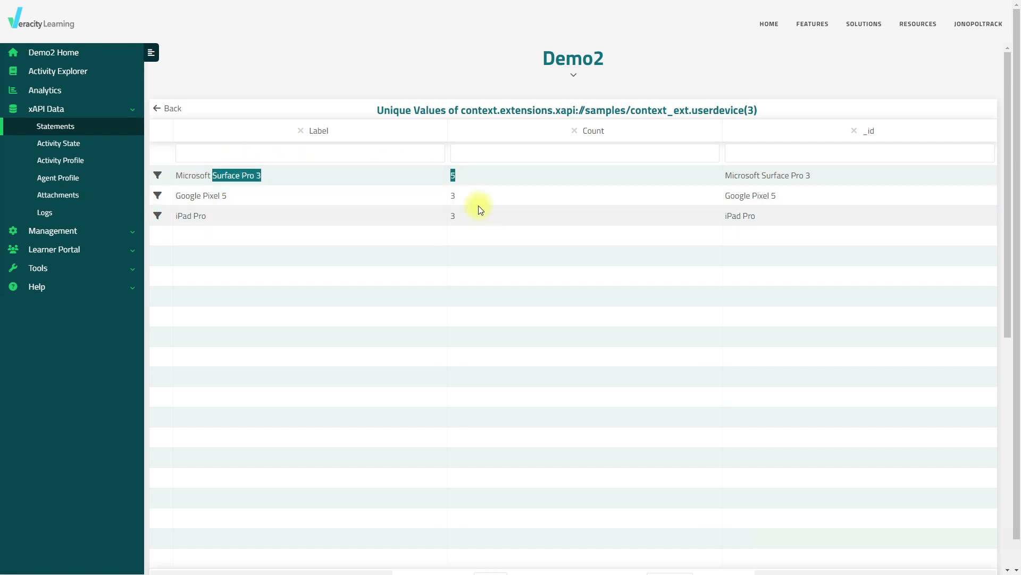
pyautogui.moveTo(403, 196); pyautogui.dragTo(178, 195)
pyautogui.click(509, 221)
pyautogui.moveTo(482, 219); pyautogui.dragTo(178, 215)
pyautogui.click(321, 196)
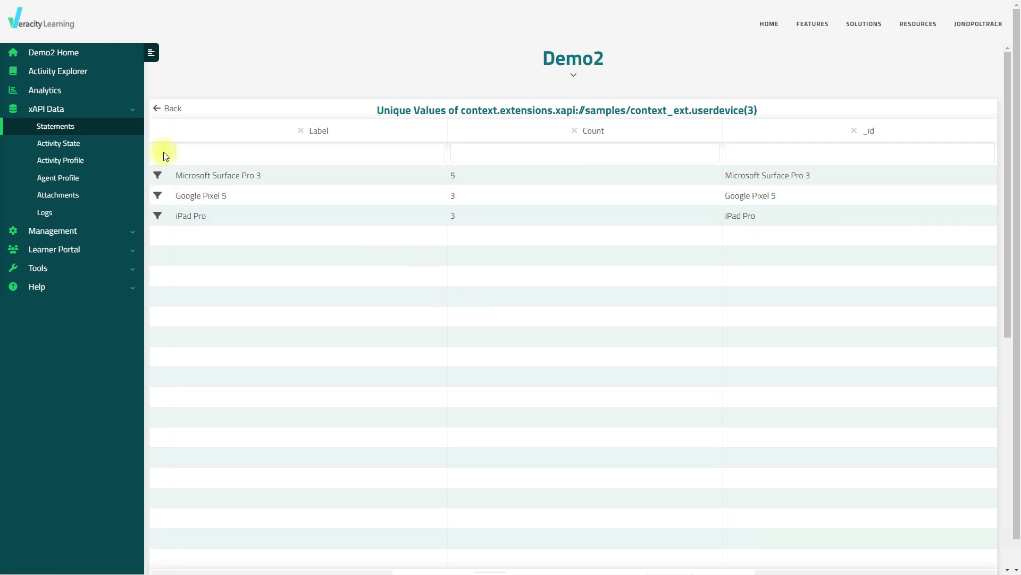
pyautogui.click(165, 110)
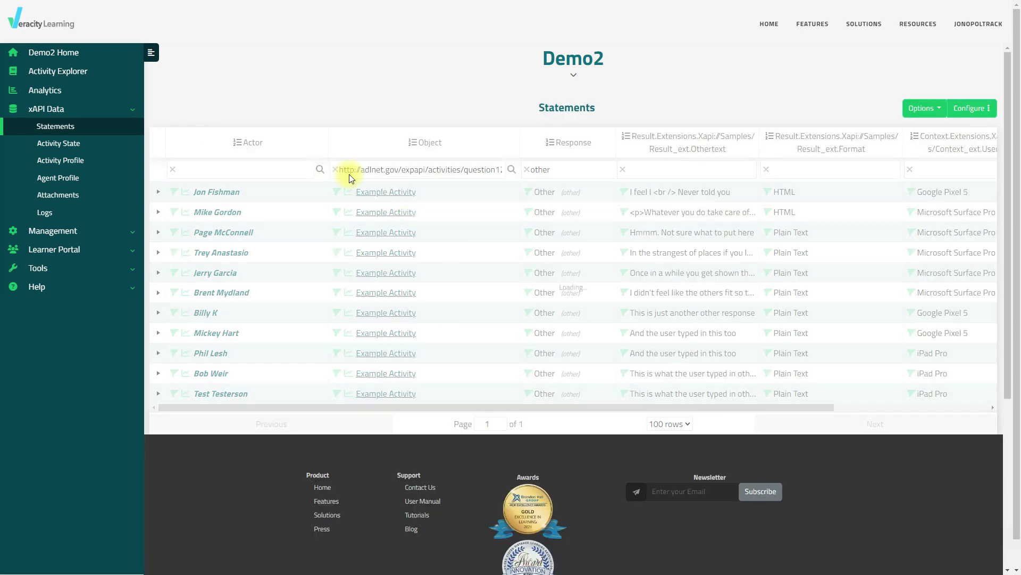